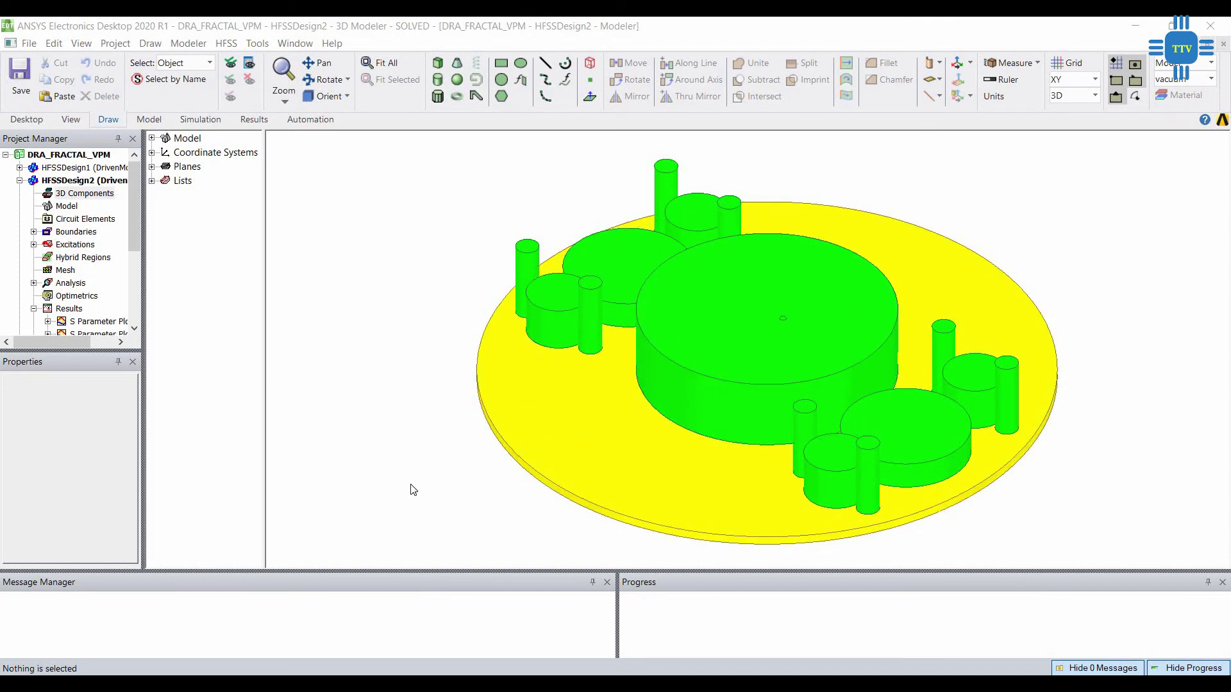
scroll(104, 327, down, 1)
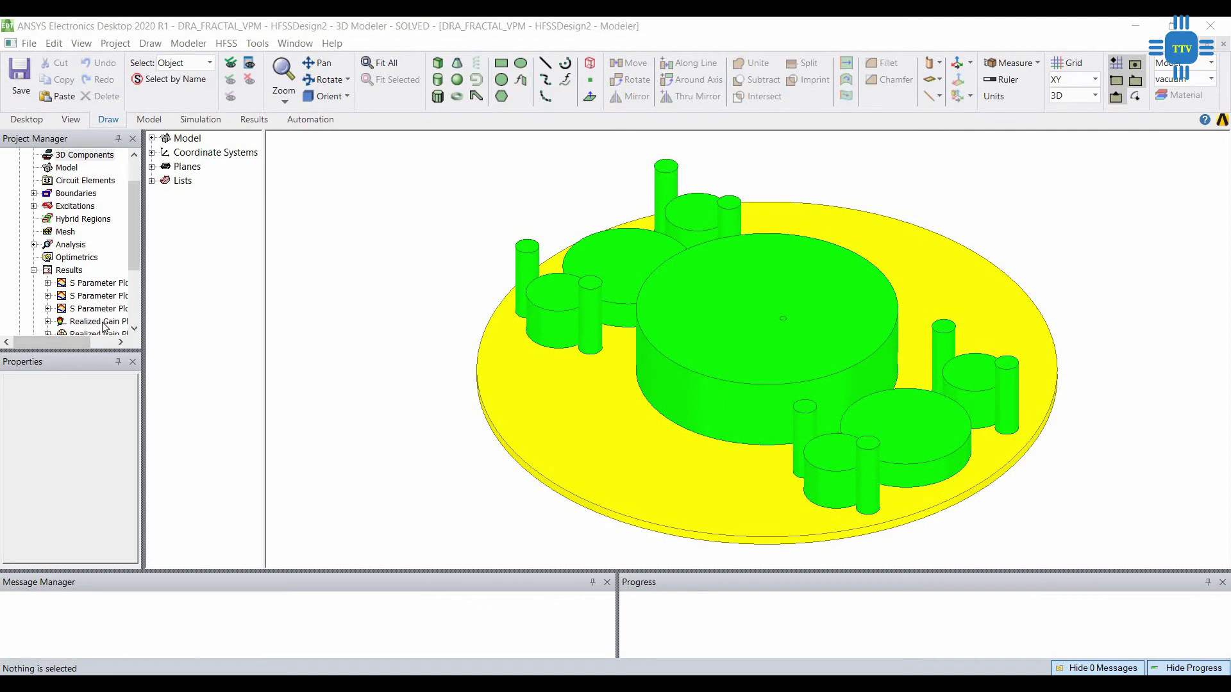
Display S Parameter Plot 1, the S11 return loss with −10 dB markers at 2.65 and 4.37 GHz
double_click(96, 285)
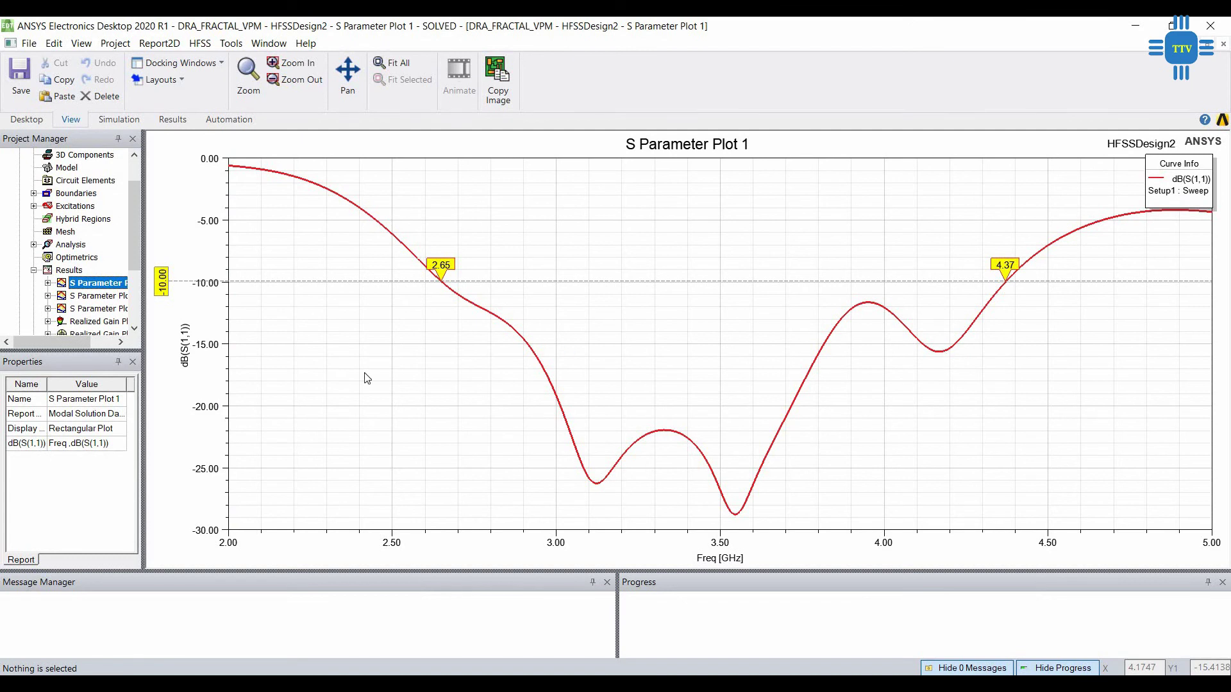
scroll(82, 321, down, 2)
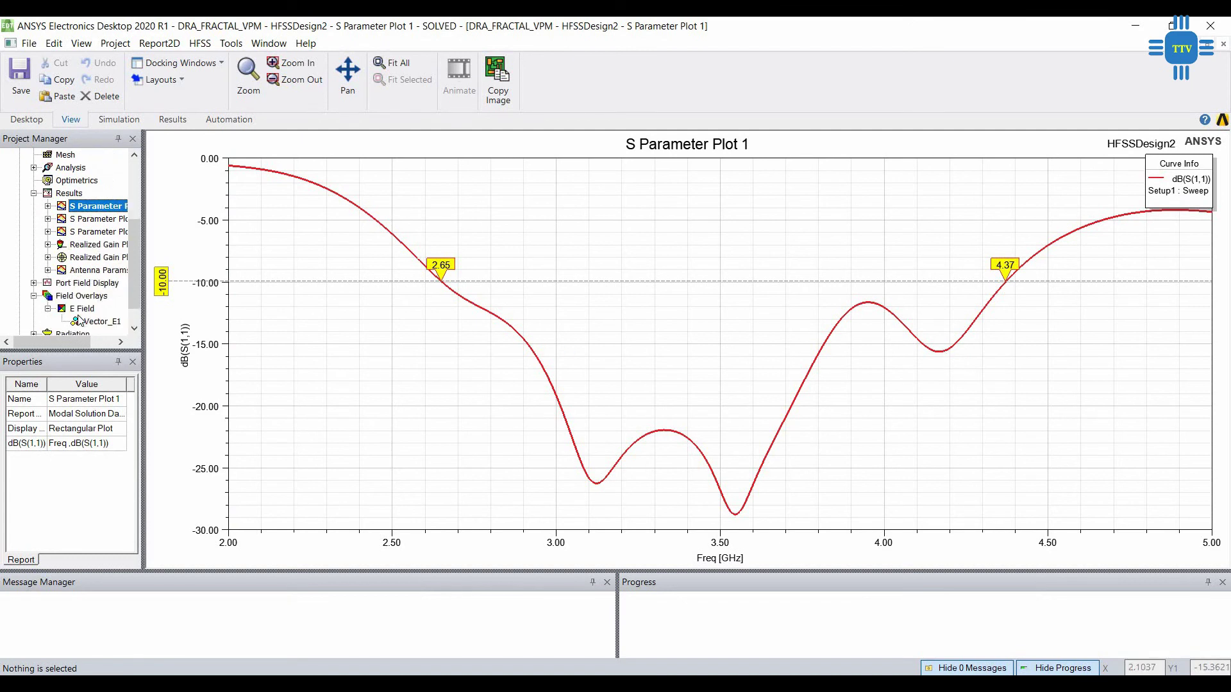
Show Realized Gain Plots 1 and 2, Antenna Params Plot 1, and the Vector_E1 field overlay
double_click(93, 244)
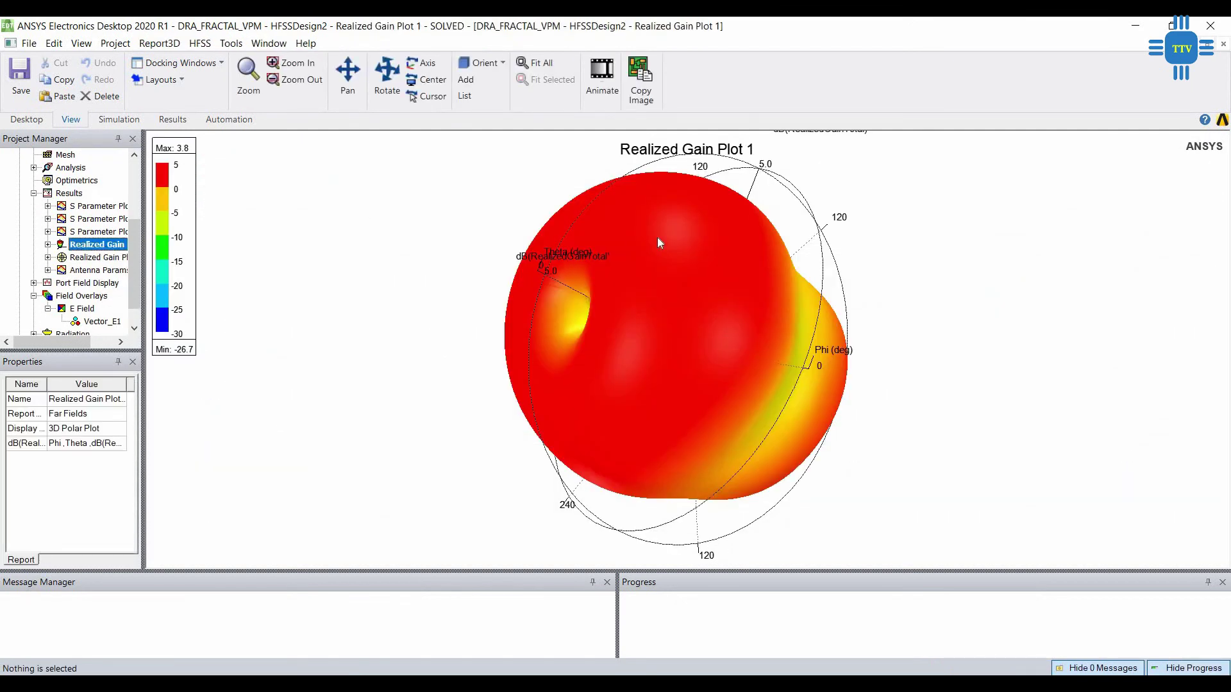
double_click(97, 257)
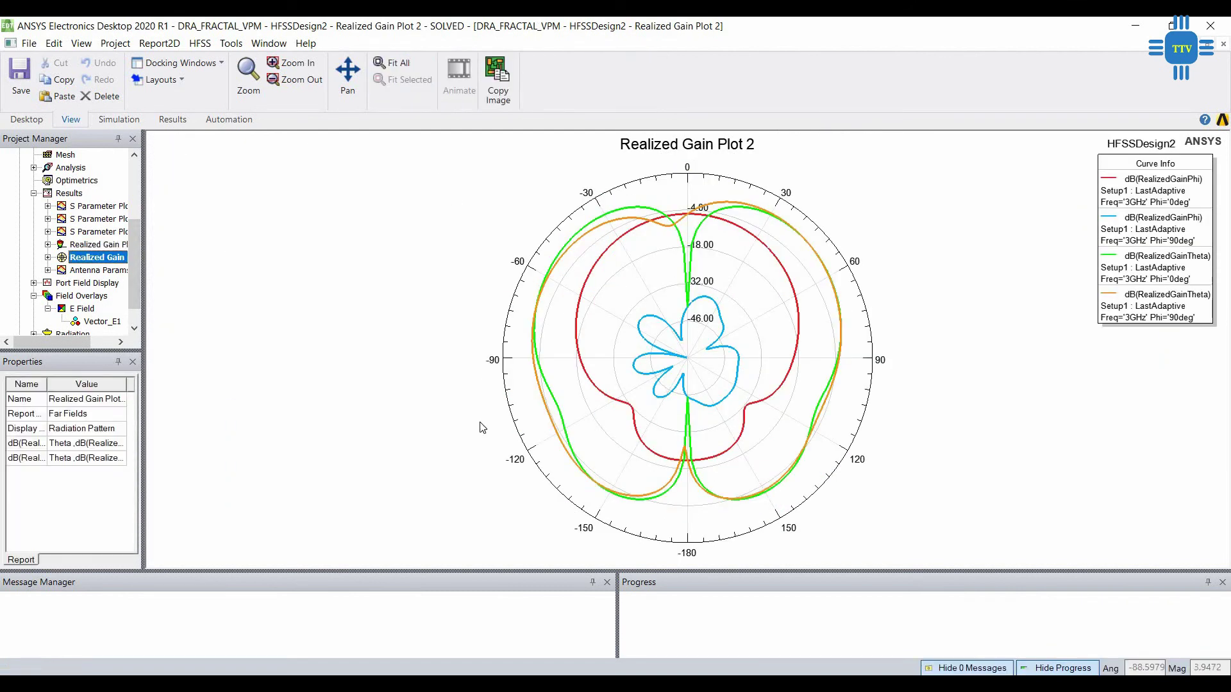
double_click(101, 271)
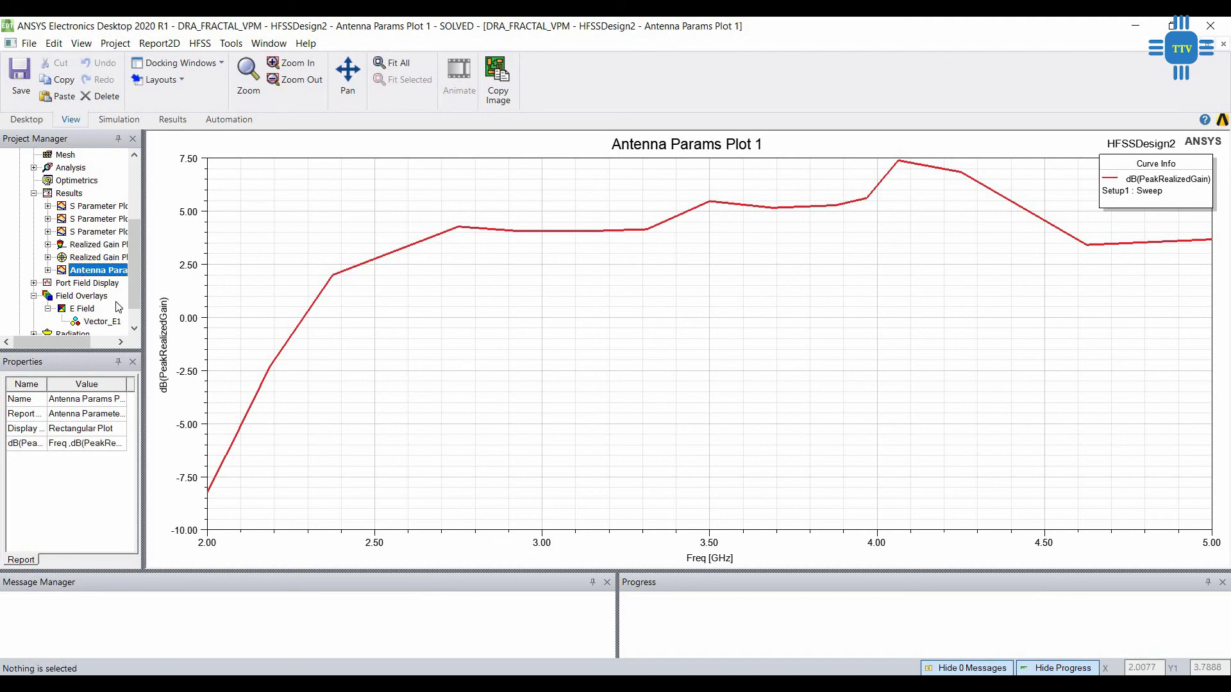
click(114, 324)
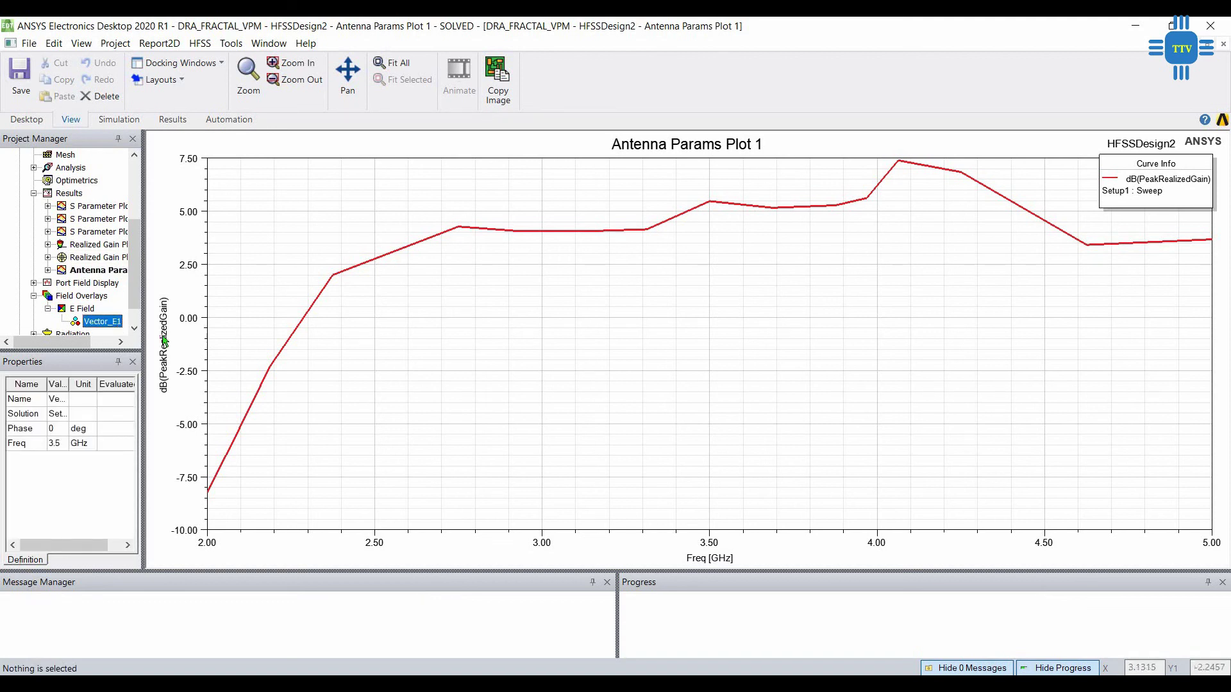
double_click(114, 324)
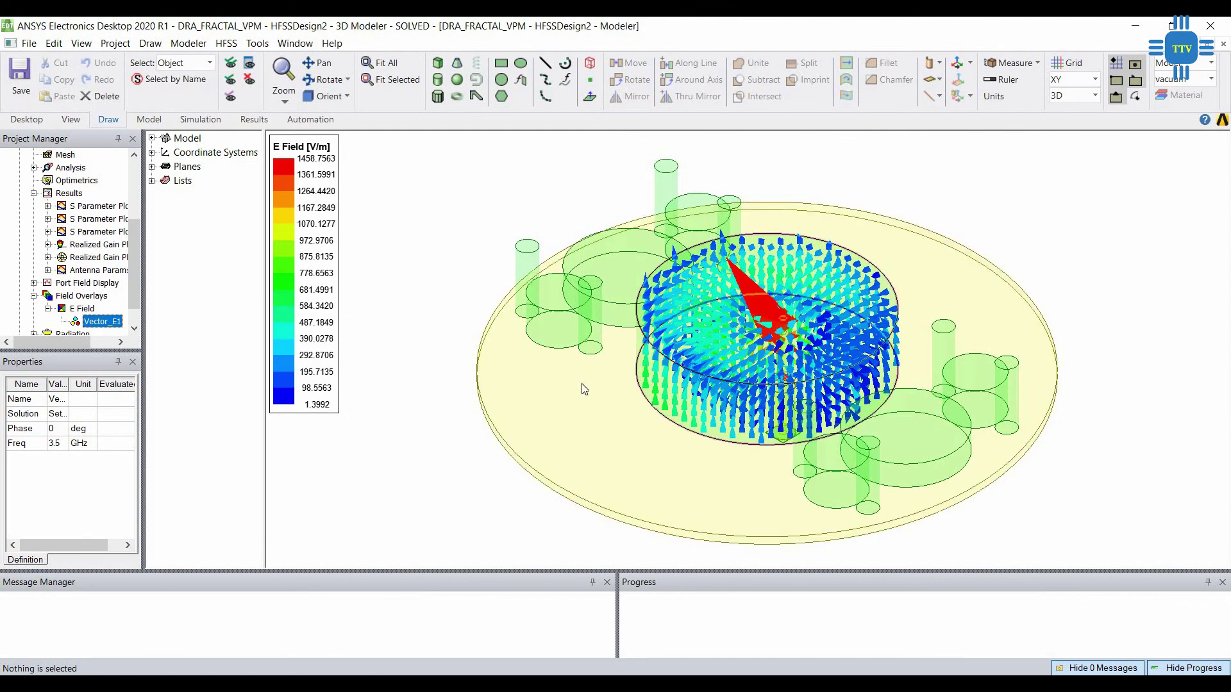
Orbit and fit the E-field overlay view, then switch to the DR_Fractal project in CST
click(432, 448)
mouse_move(432, 448)
alt+mouse_down()
mouse_move(584, 404)
mouse_move(506, 476)
mouse_move(686, 398)
mouse_move(619, 418)
mouse_move(660, 395)
mouse_move(667, 488)
alt+mouse_up()
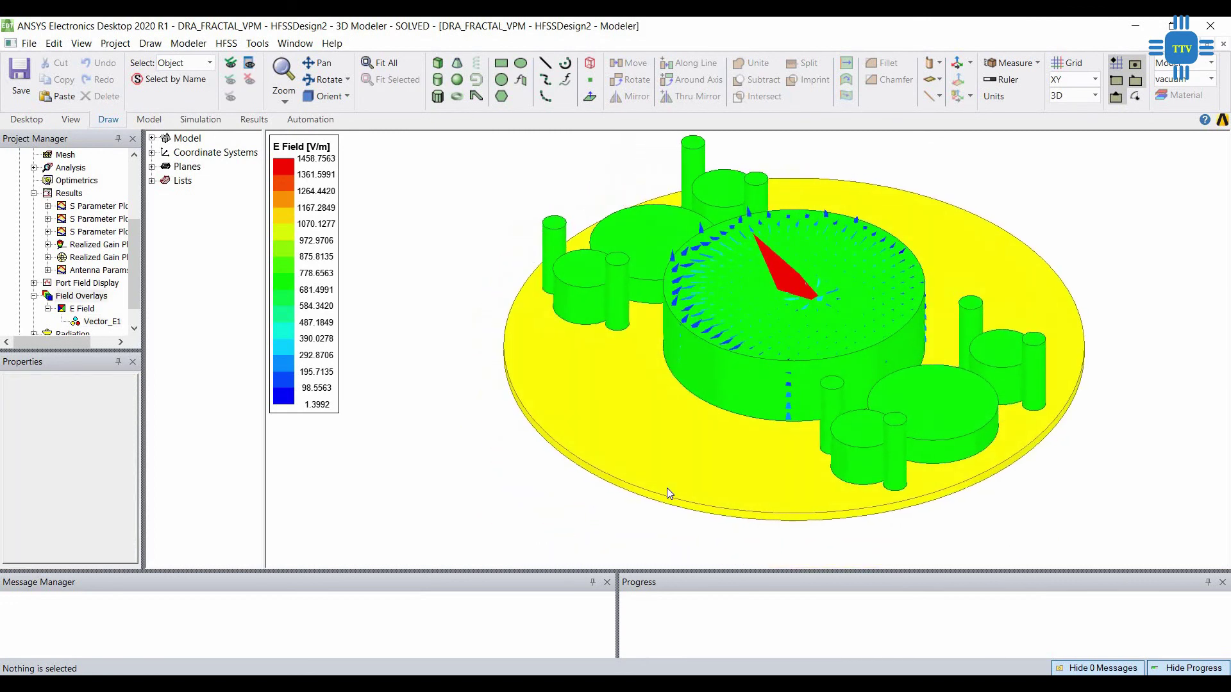
key(ctrl+d)
alt+drag(697, 276, 695, 245)
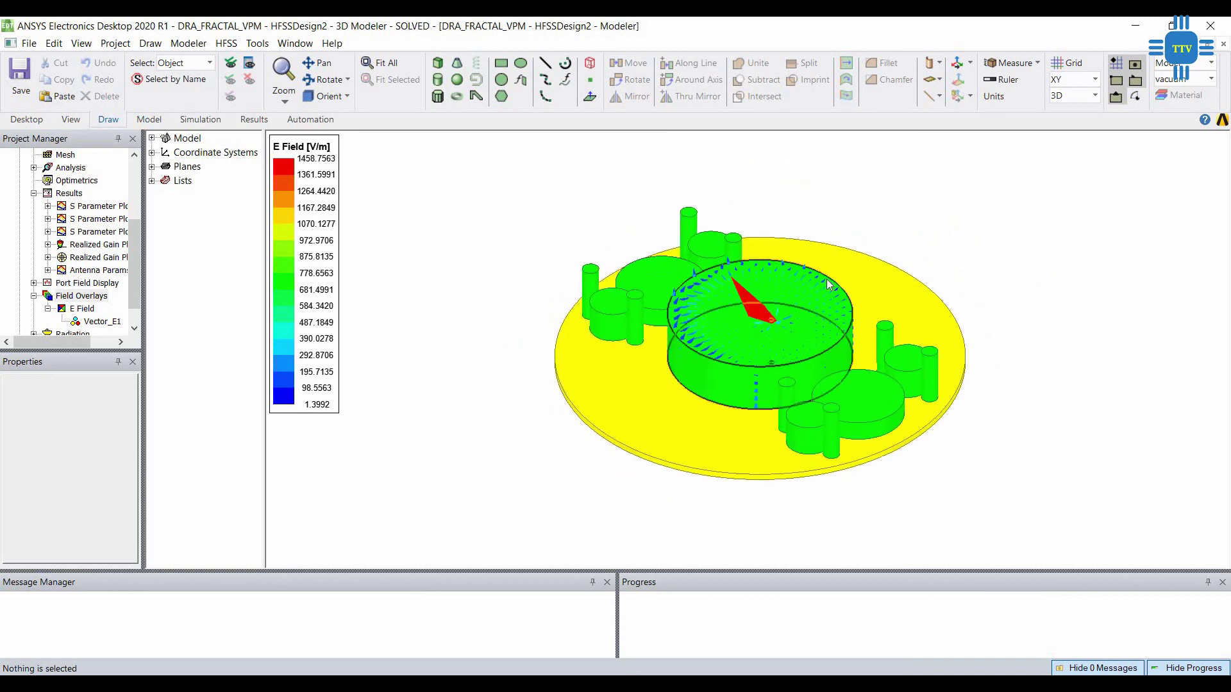
scroll(695, 246, up, 1)
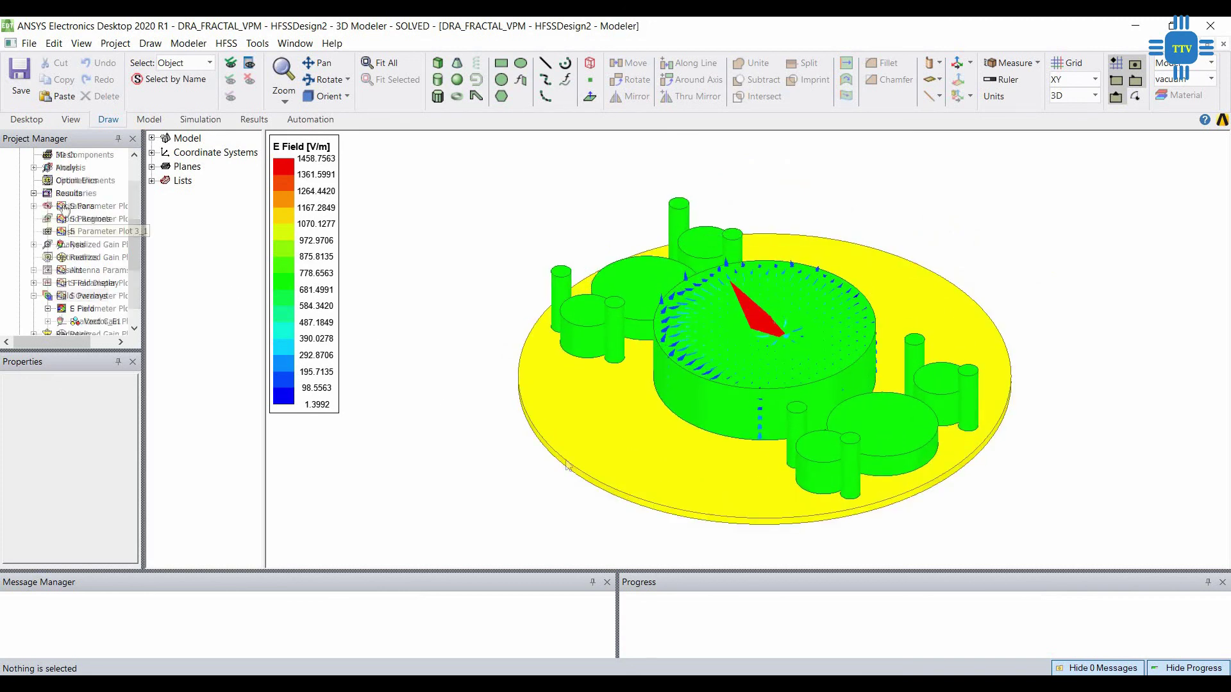
click(655, 615)
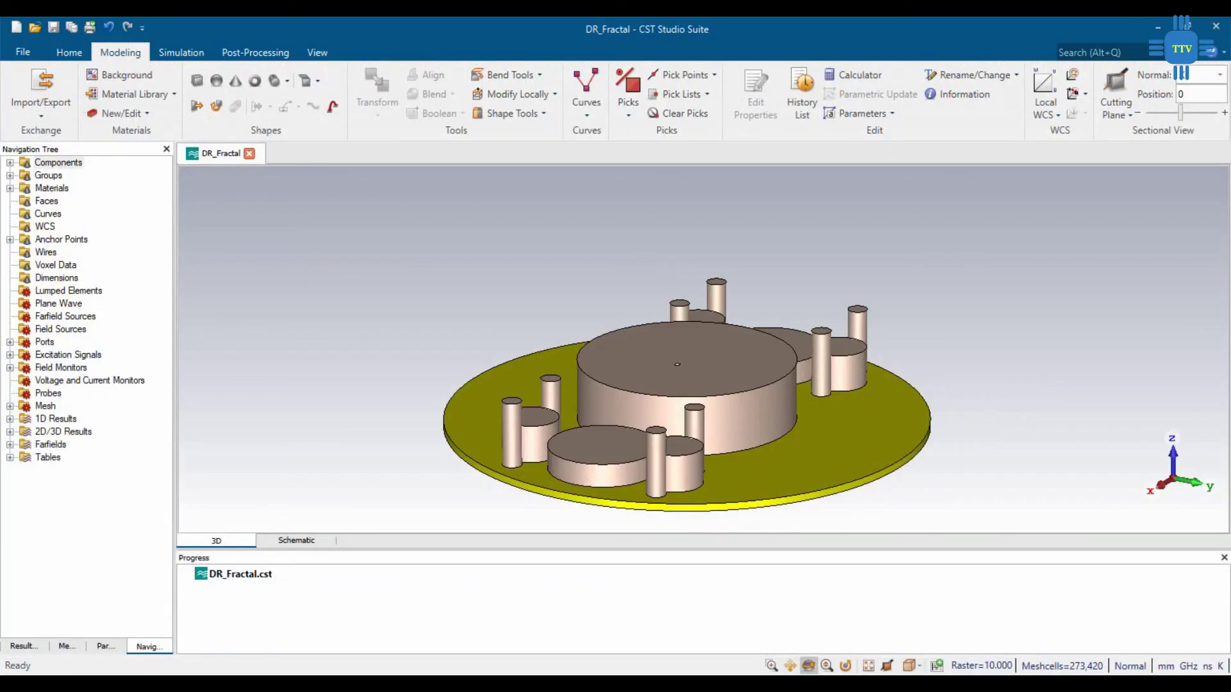
View the S1,1 magnitude curve and the farfield (f=3) [1] polar plot
click(11, 419)
click(74, 445)
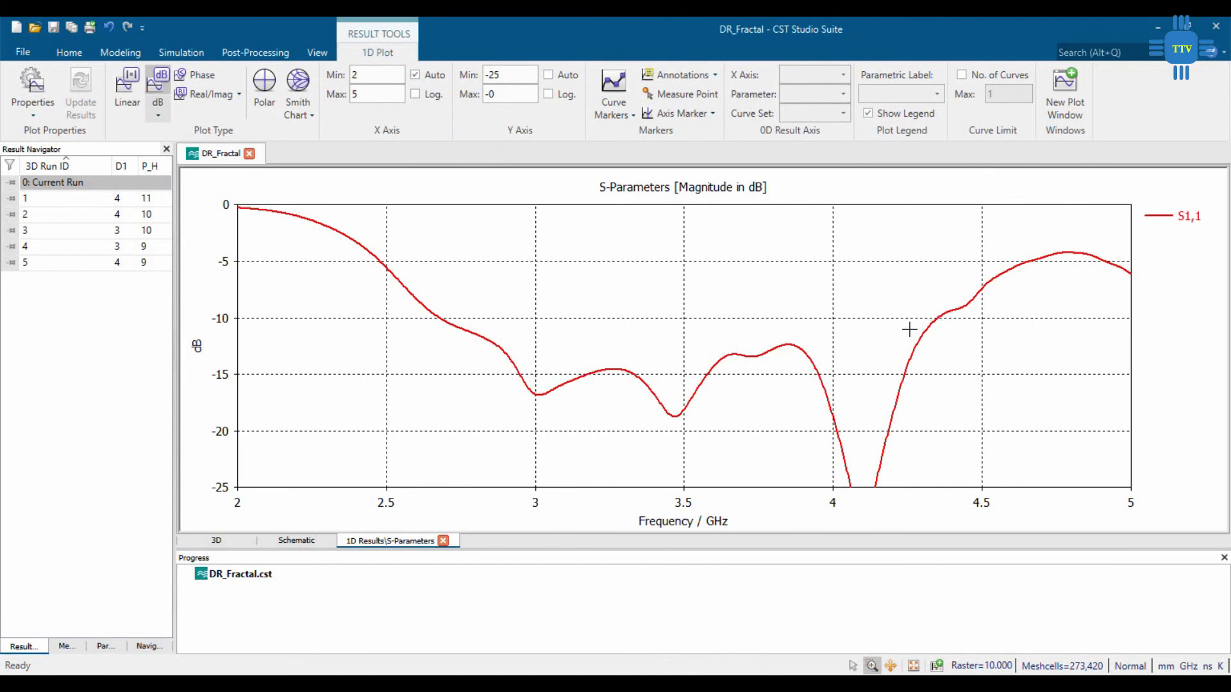
click(140, 644)
scroll(69, 586, down, 1)
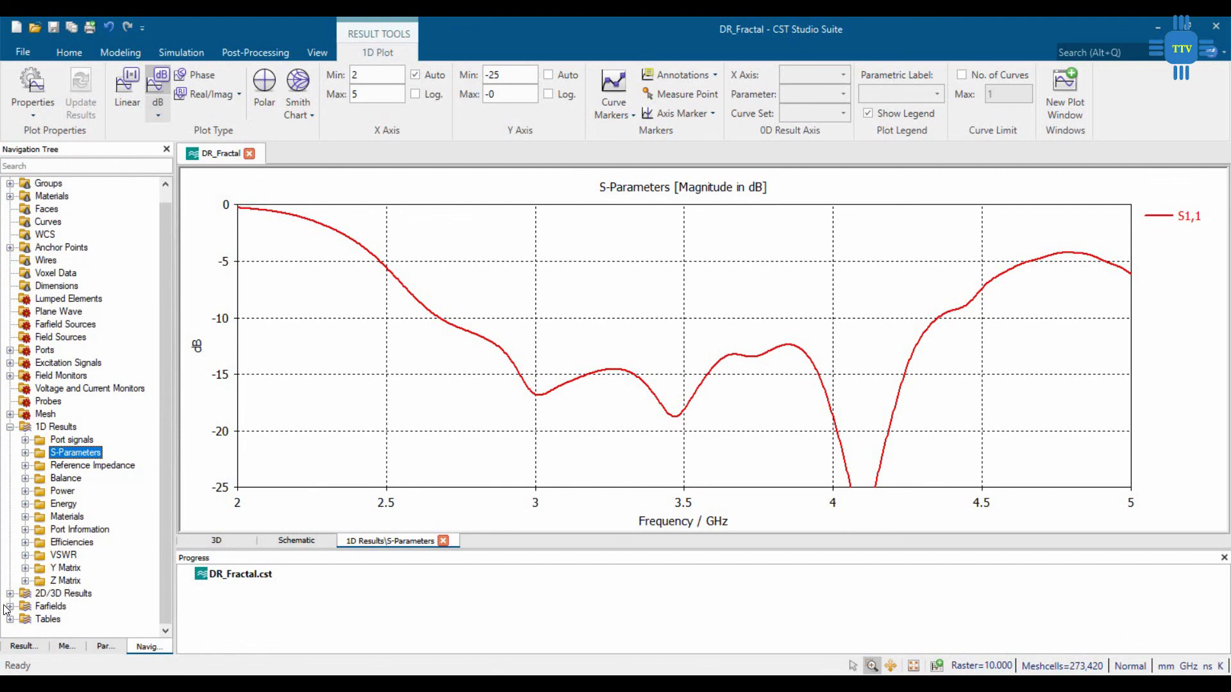
click(9, 605)
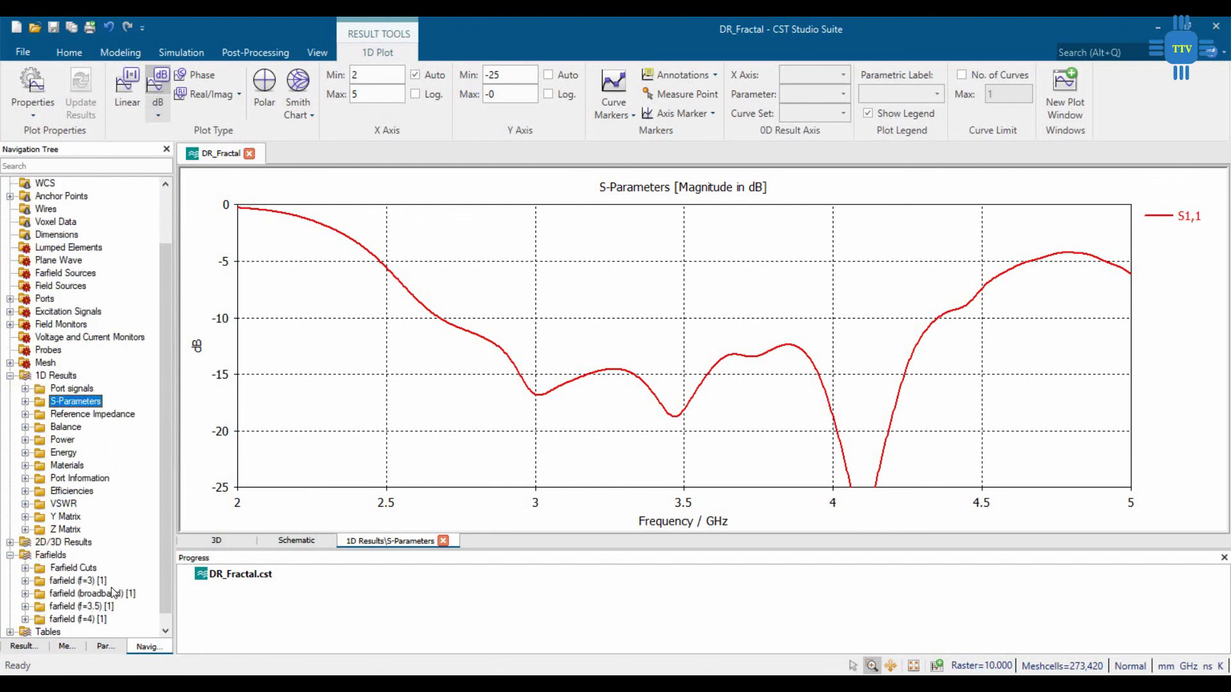
click(78, 580)
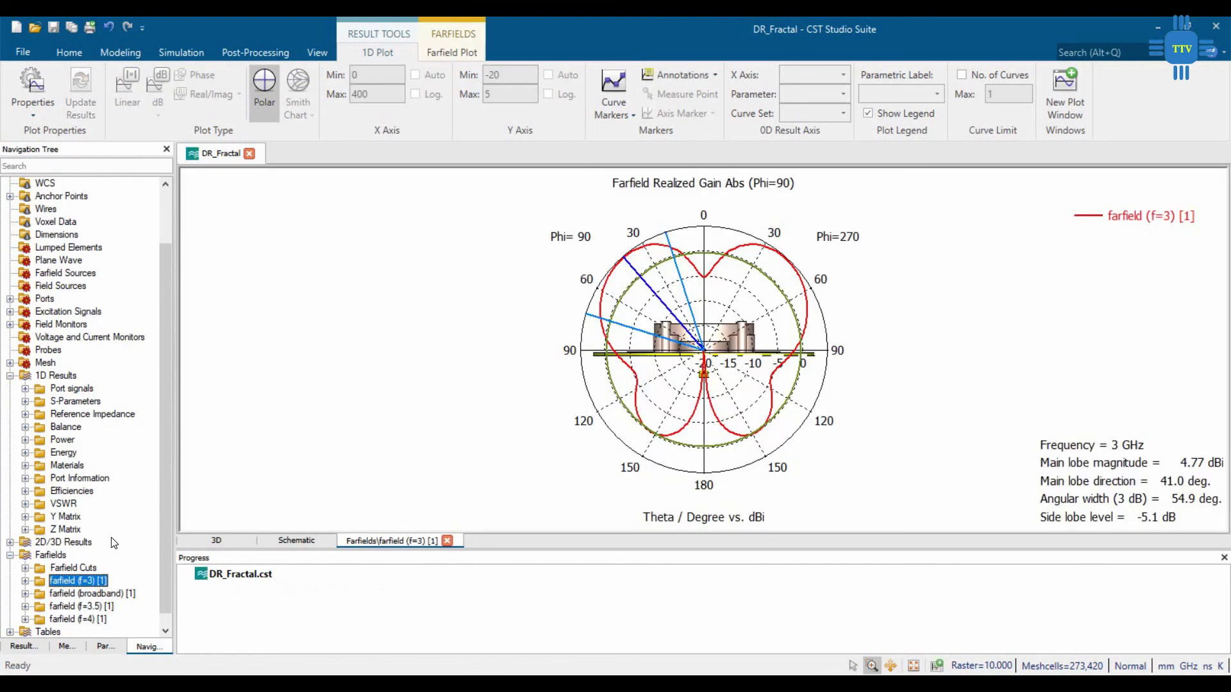
scroll(93, 608, down, 1)
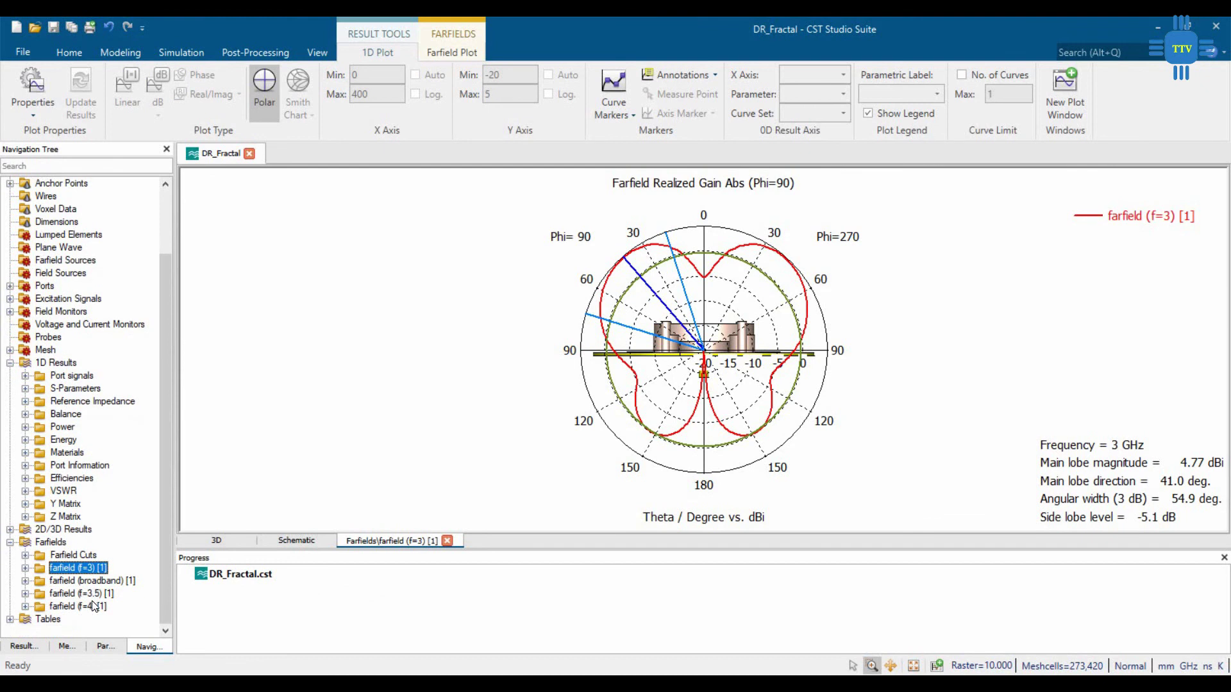
Show the Realized Gain,3D,Max. Value curve from the 1D result tables
click(11, 619)
click(27, 620)
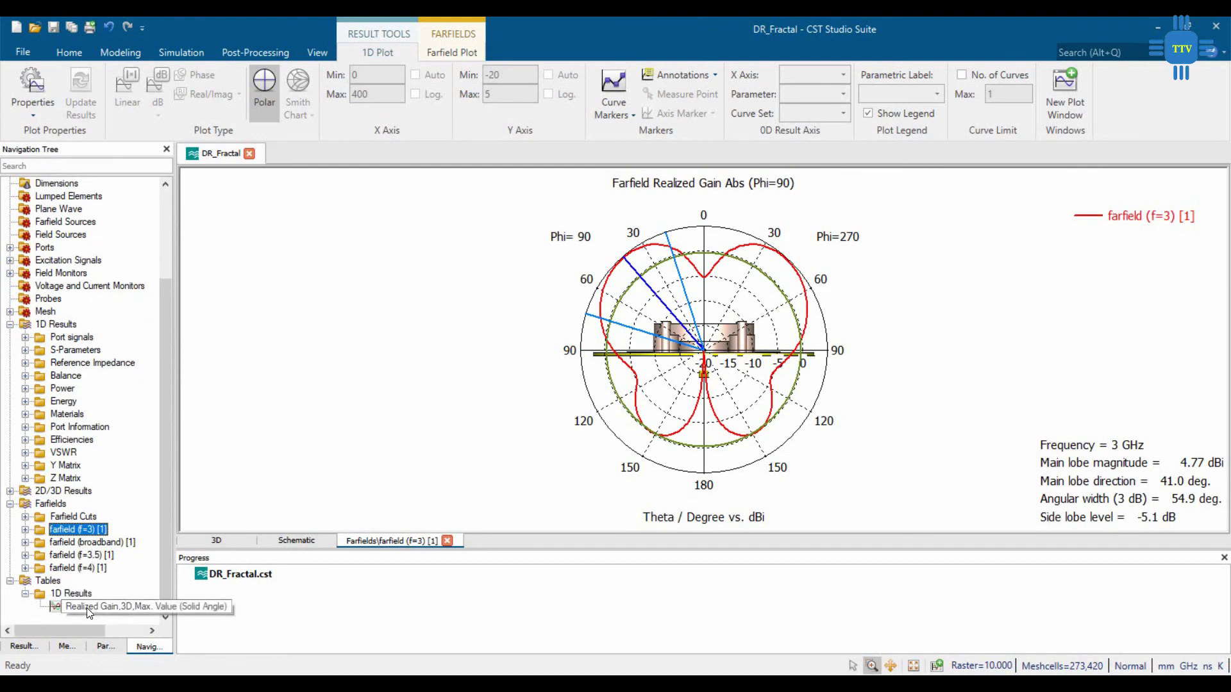
click(96, 607)
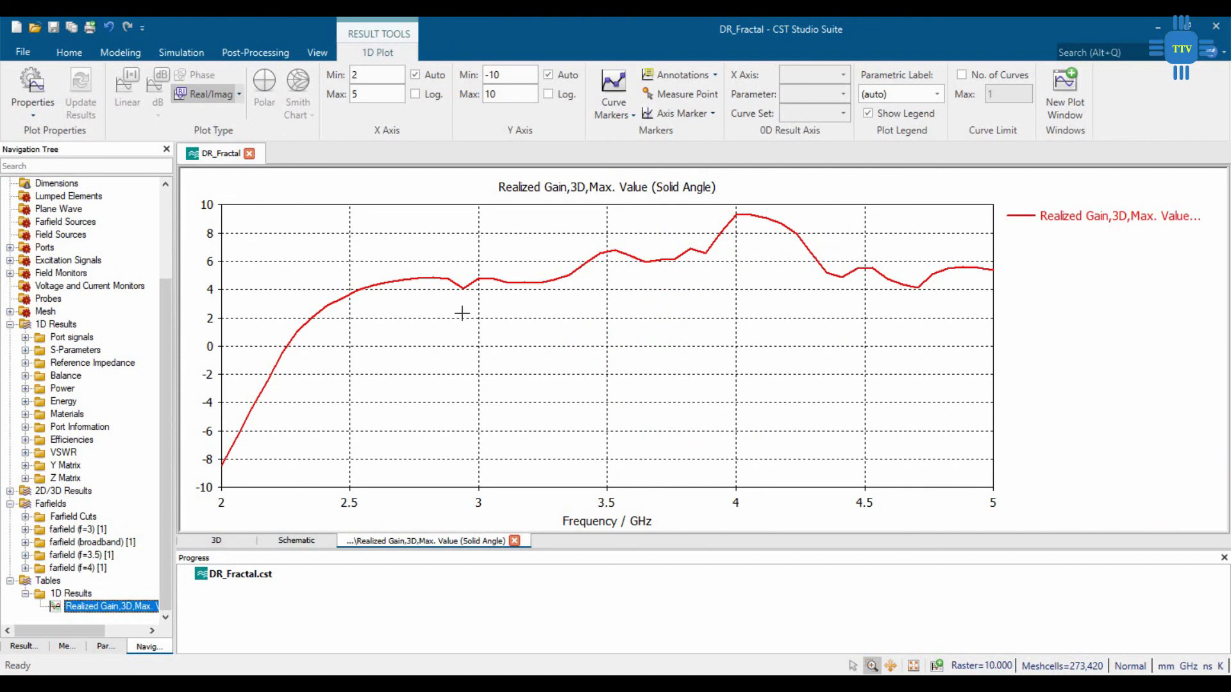
View the 3D realized-gain farfield patterns at 3.5 GHz and 4 GHz, resetting the view
click(515, 540)
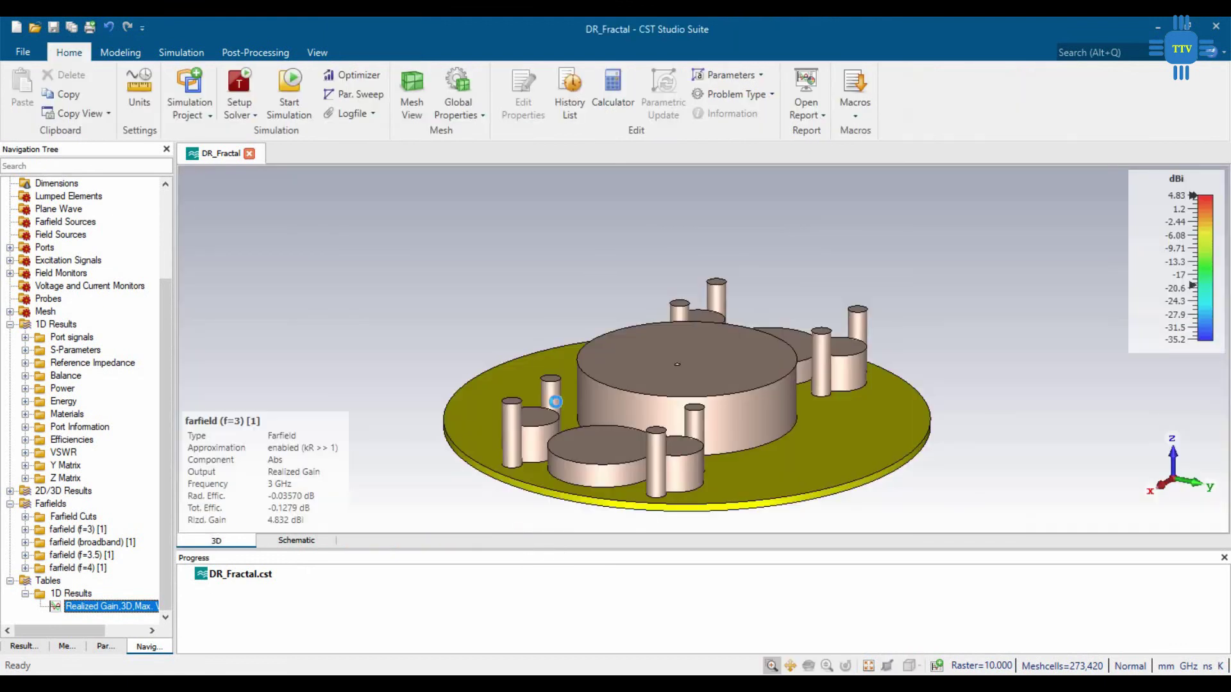
scroll(423, 359, down, 5)
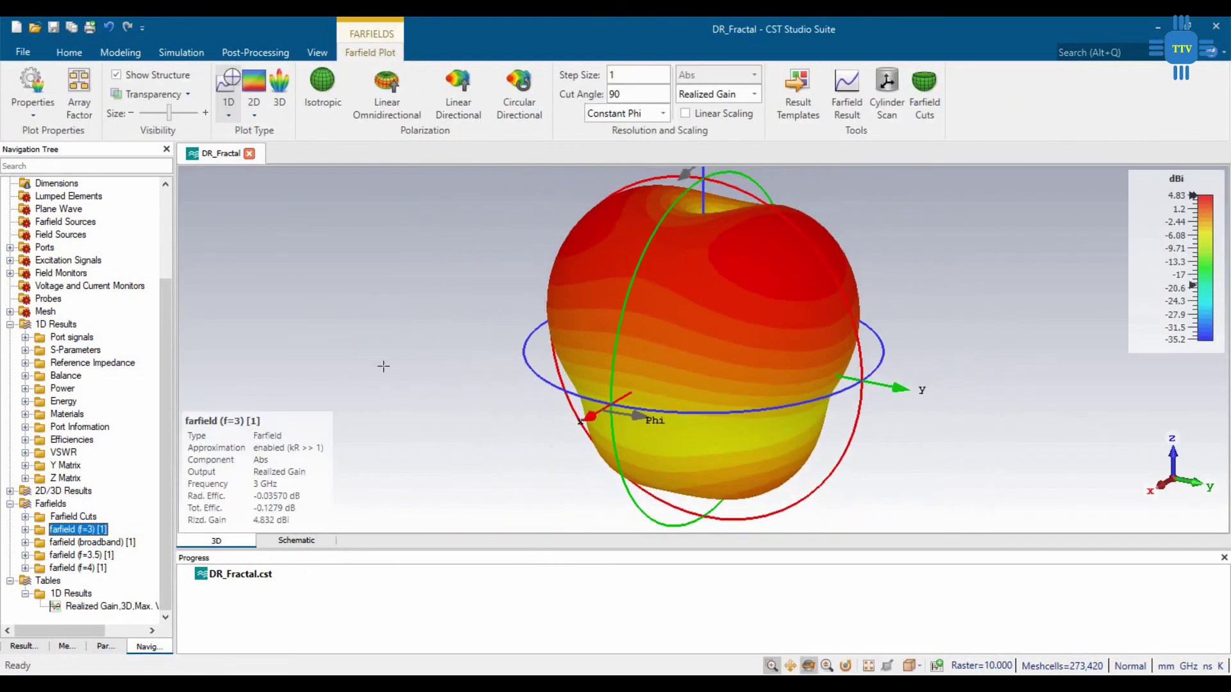
drag(756, 249, 652, 402)
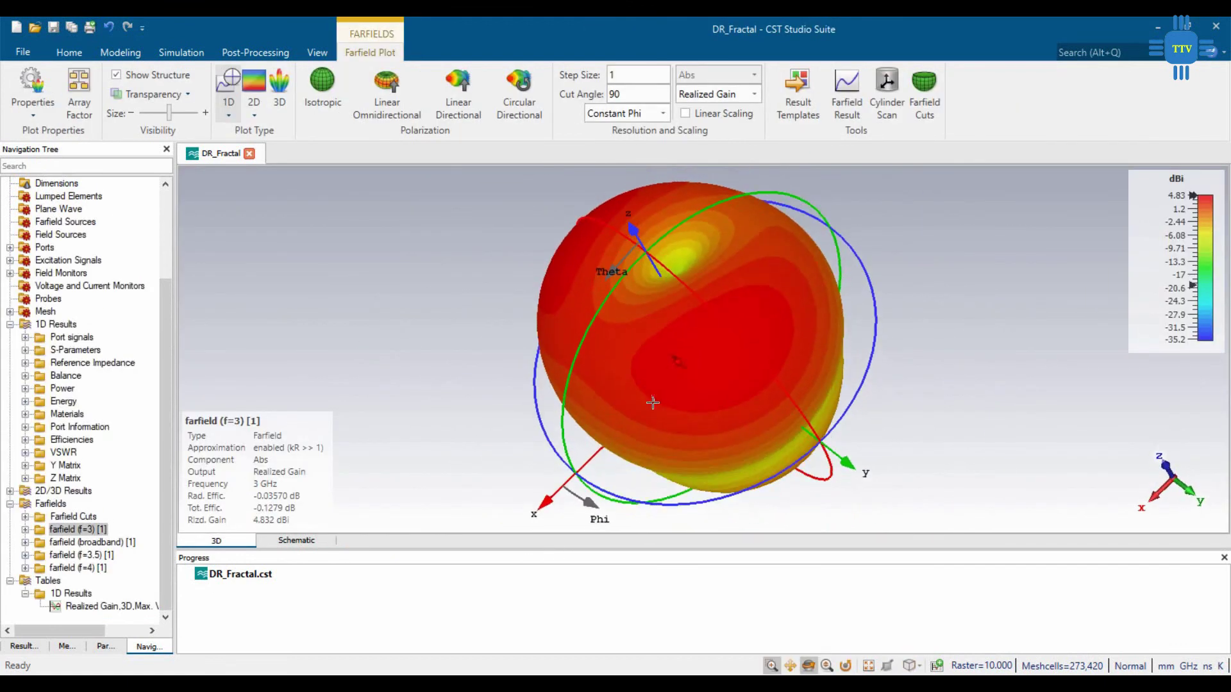
click(109, 557)
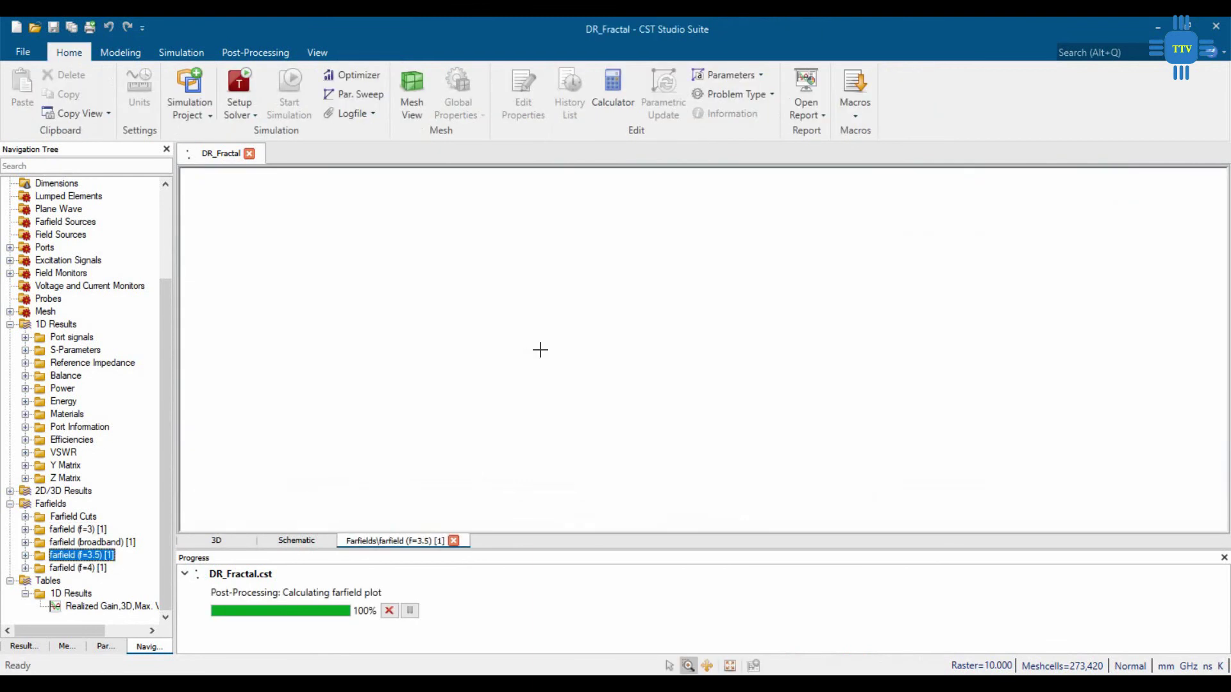
click(285, 85)
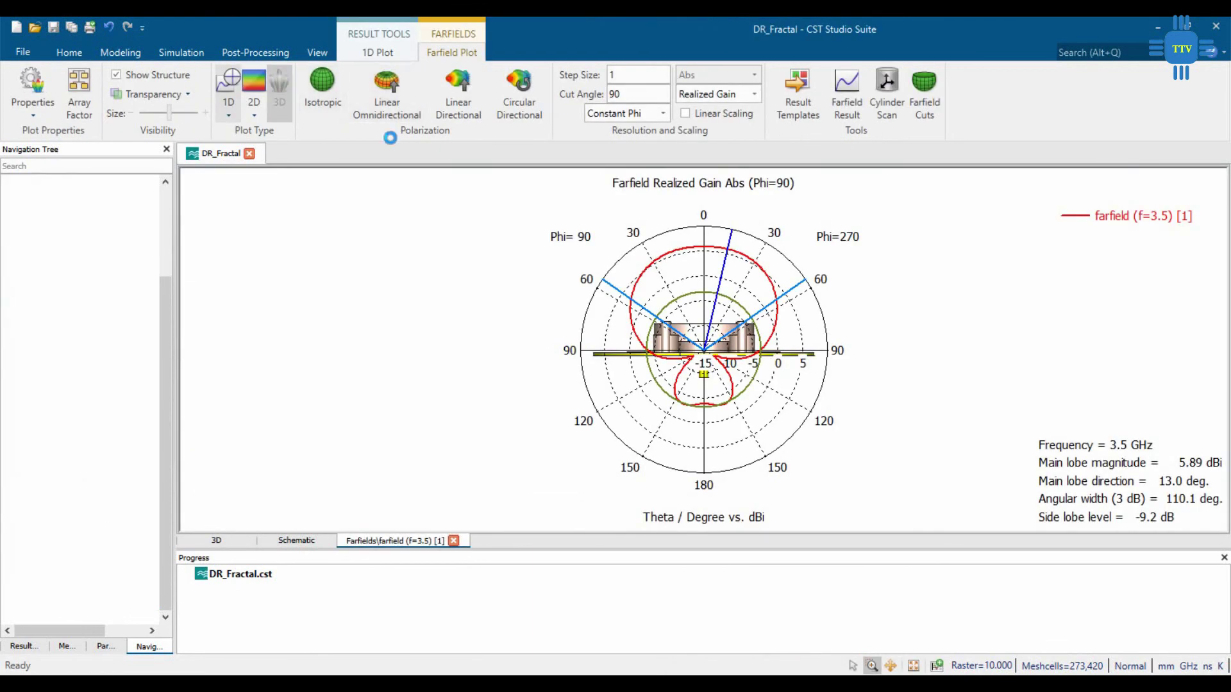
key(space)
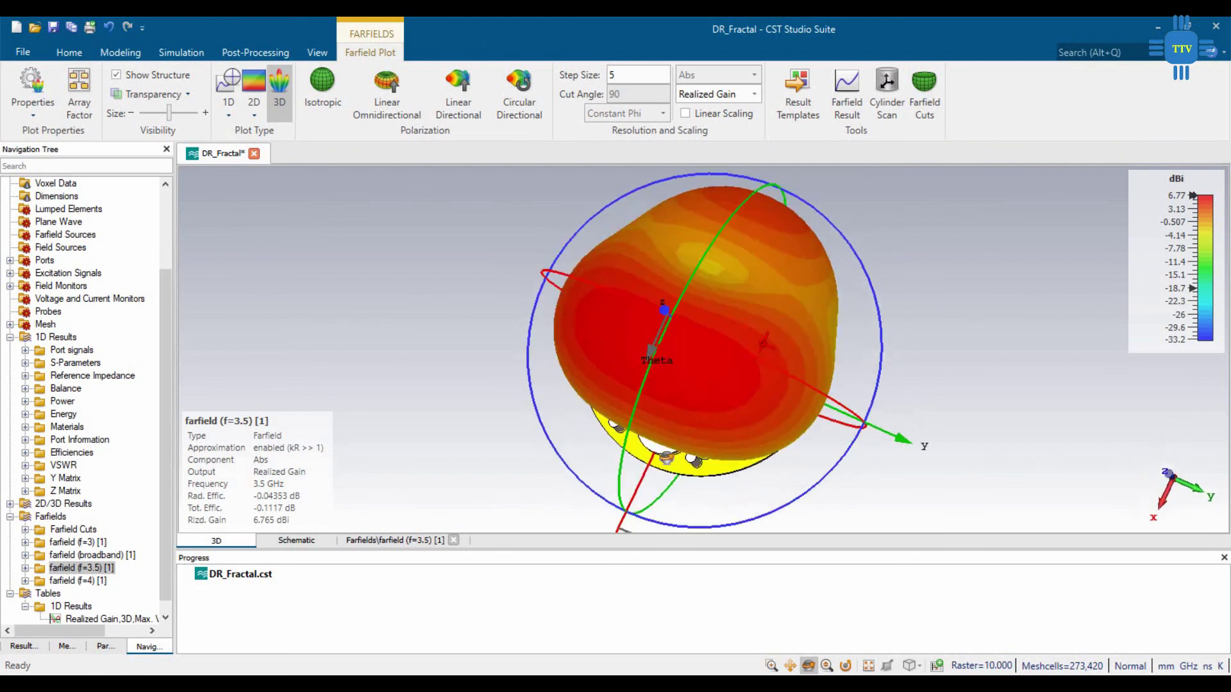
click(88, 581)
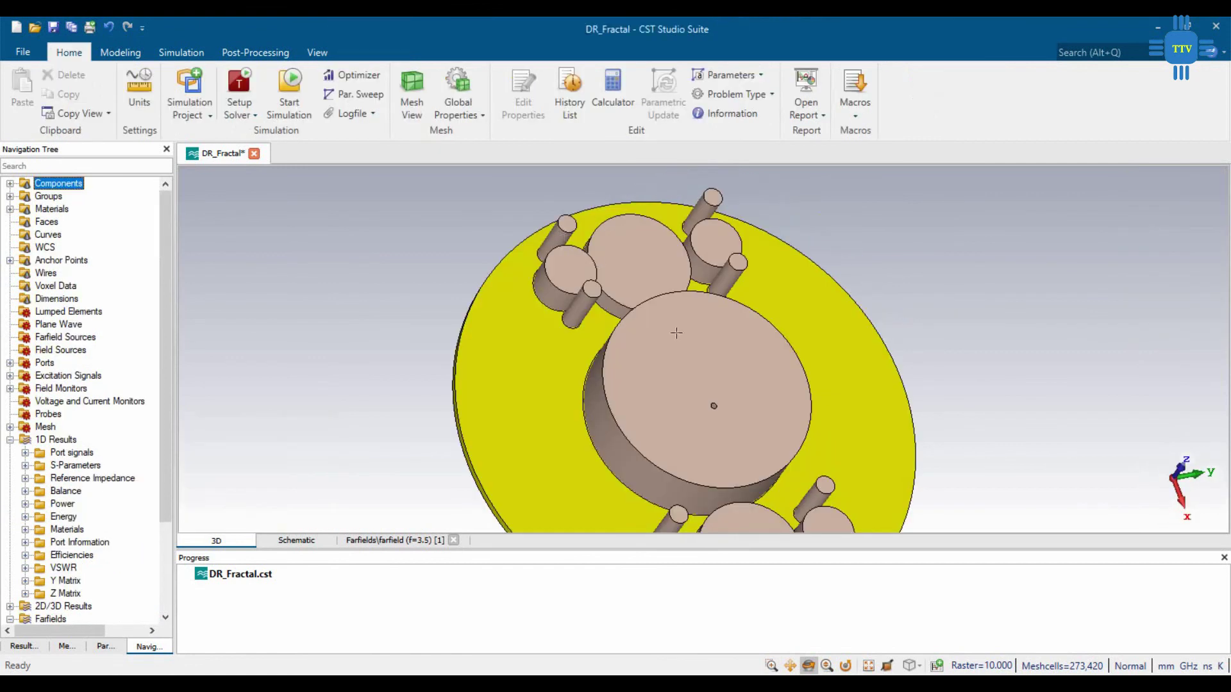
drag(676, 333, 481, 336)
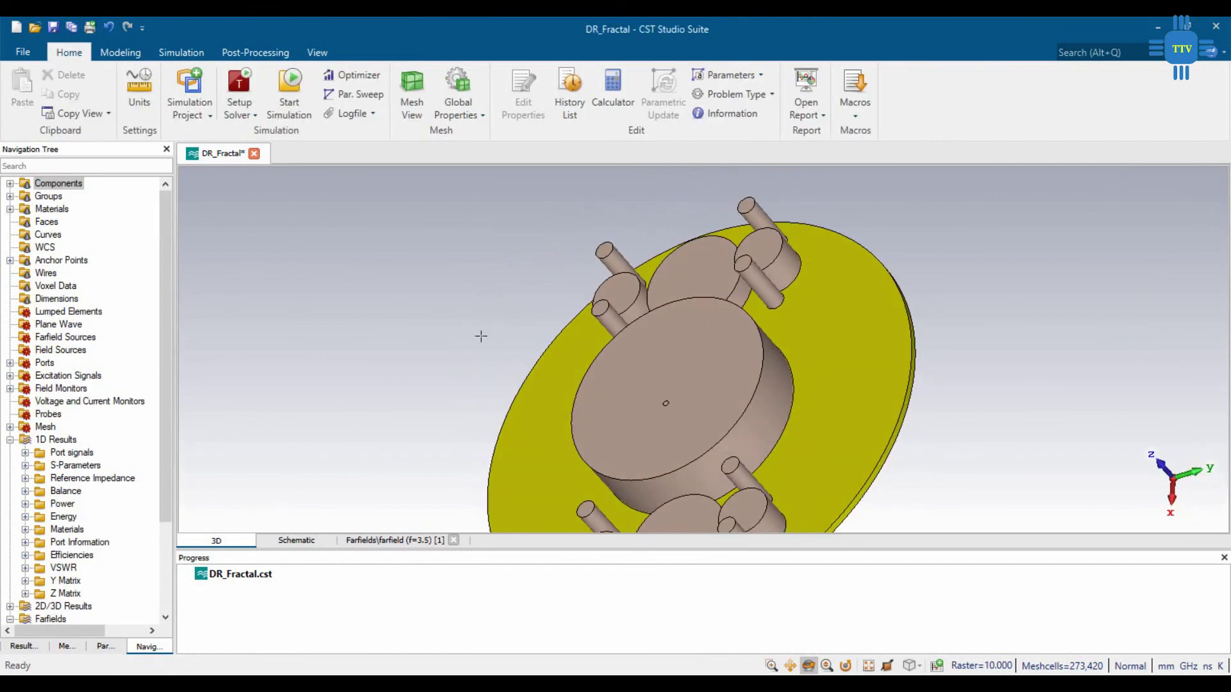
key(space)
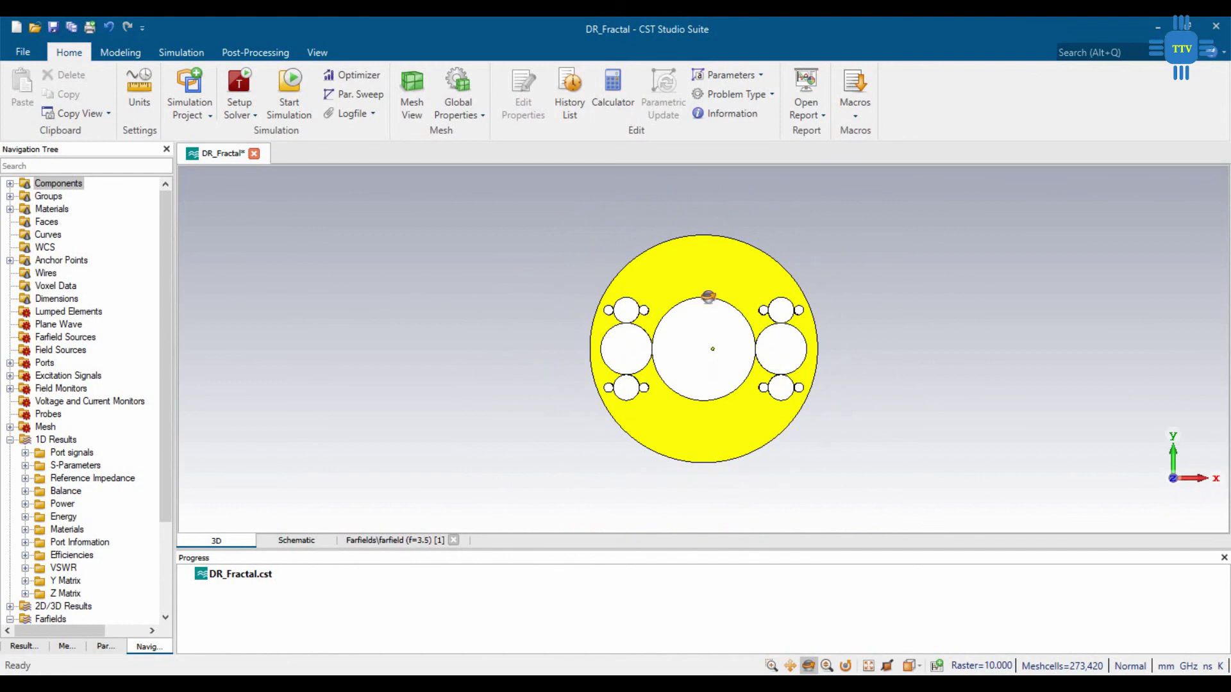
drag(708, 297, 791, 186)
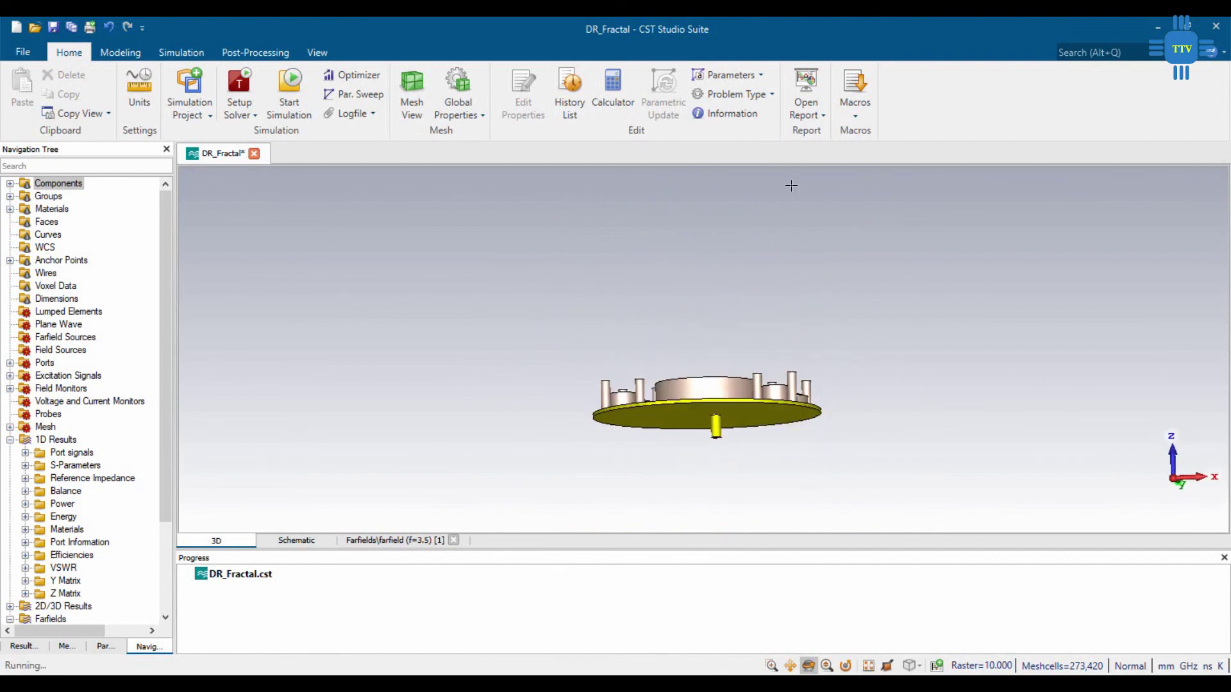
key(ctrl+f)
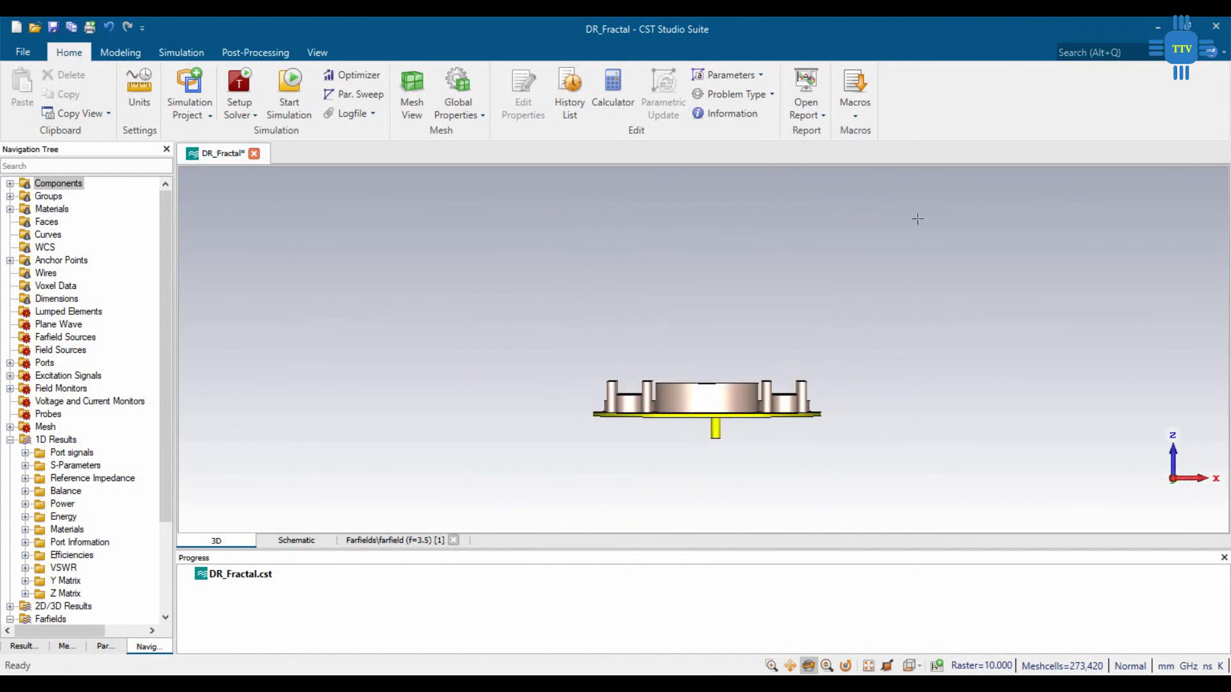
scroll(729, 336, up, 1)
scroll(733, 332, up, 2)
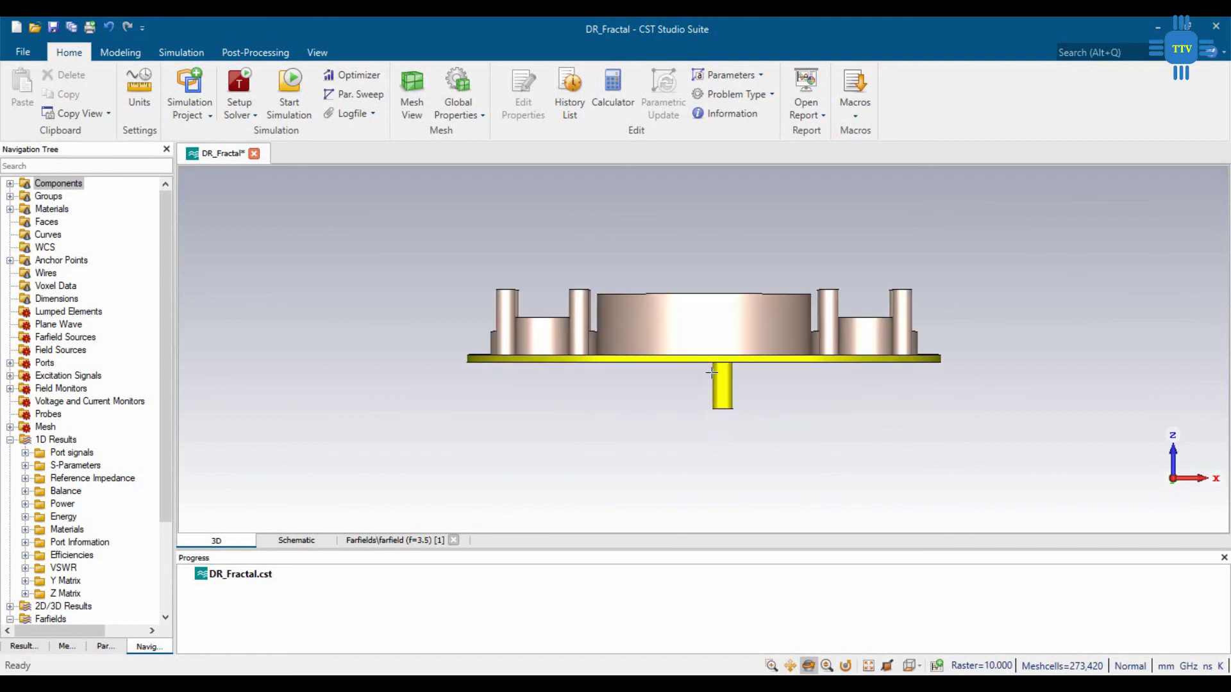
scroll(739, 325, up, 2)
scroll(746, 318, up, 2)
mouse_move(746, 318)
mouse_down()
mouse_move(748, 360)
mouse_move(738, 324)
mouse_move(765, 325)
mouse_up()
scroll(765, 326, down, 3)
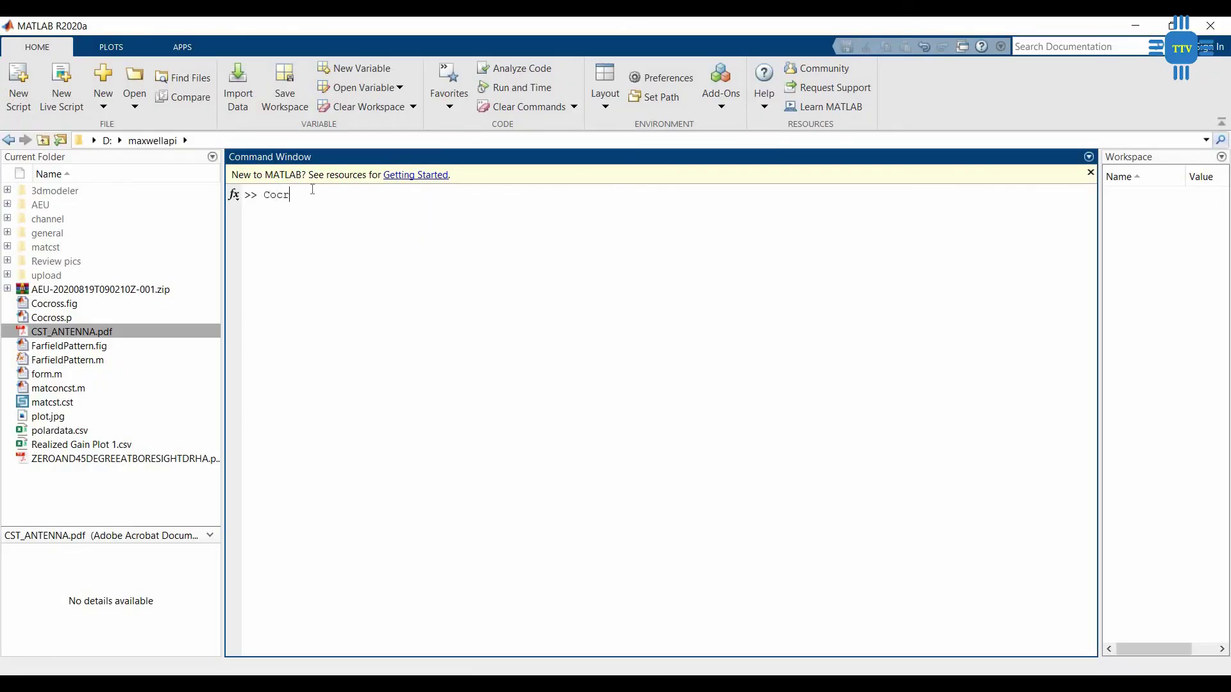
Run Cocross for the DR_Fractal.cst 3.5 GHz farfield and move its window aside
key(Return)
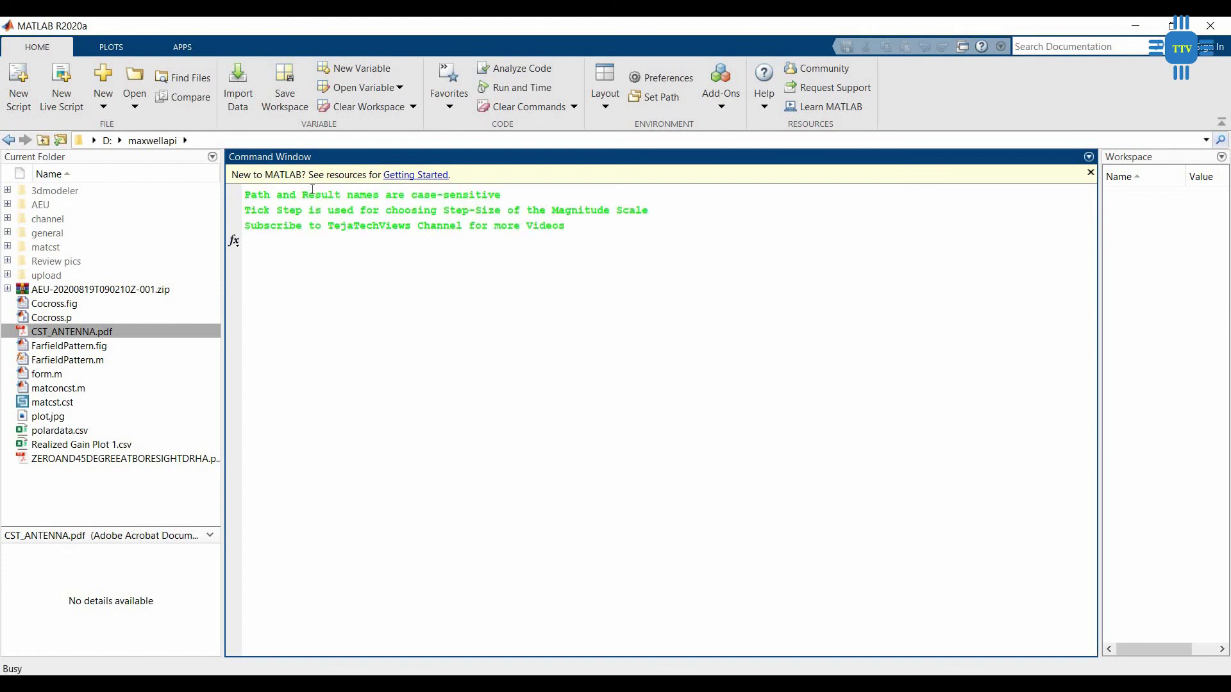
drag(522, 230, 601, 264)
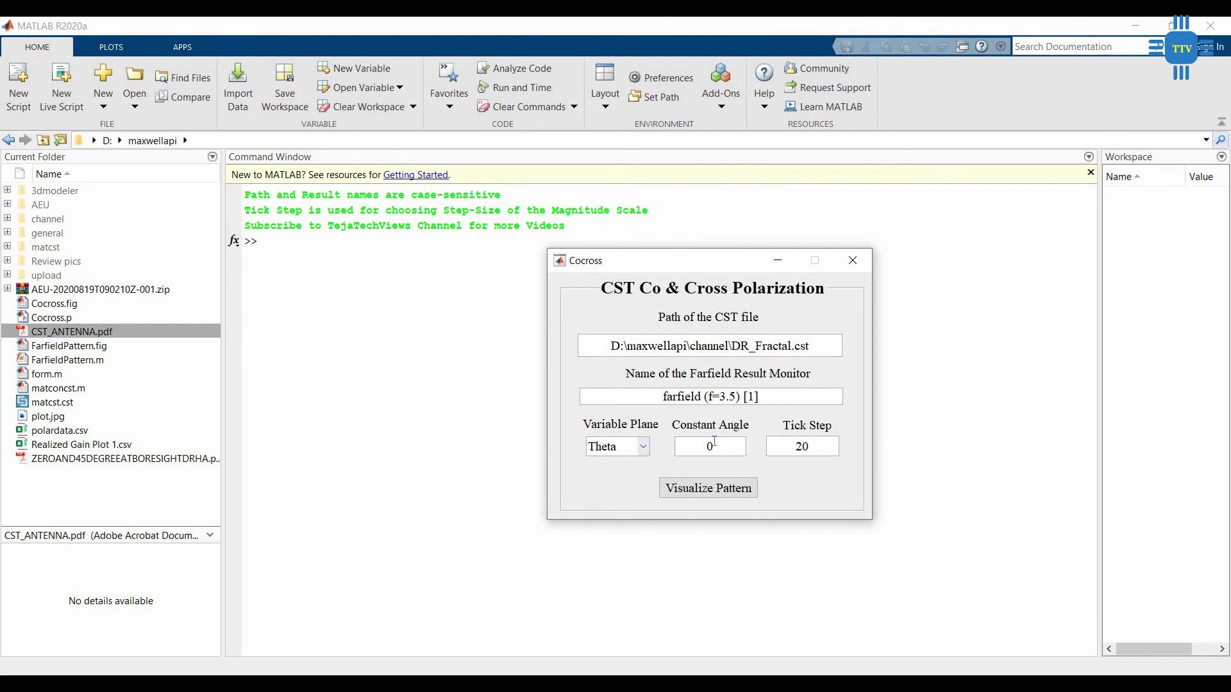
Plot the co/cross-polarization pattern, move the windows aside, and bring up plot.jpg's context menu
click(740, 495)
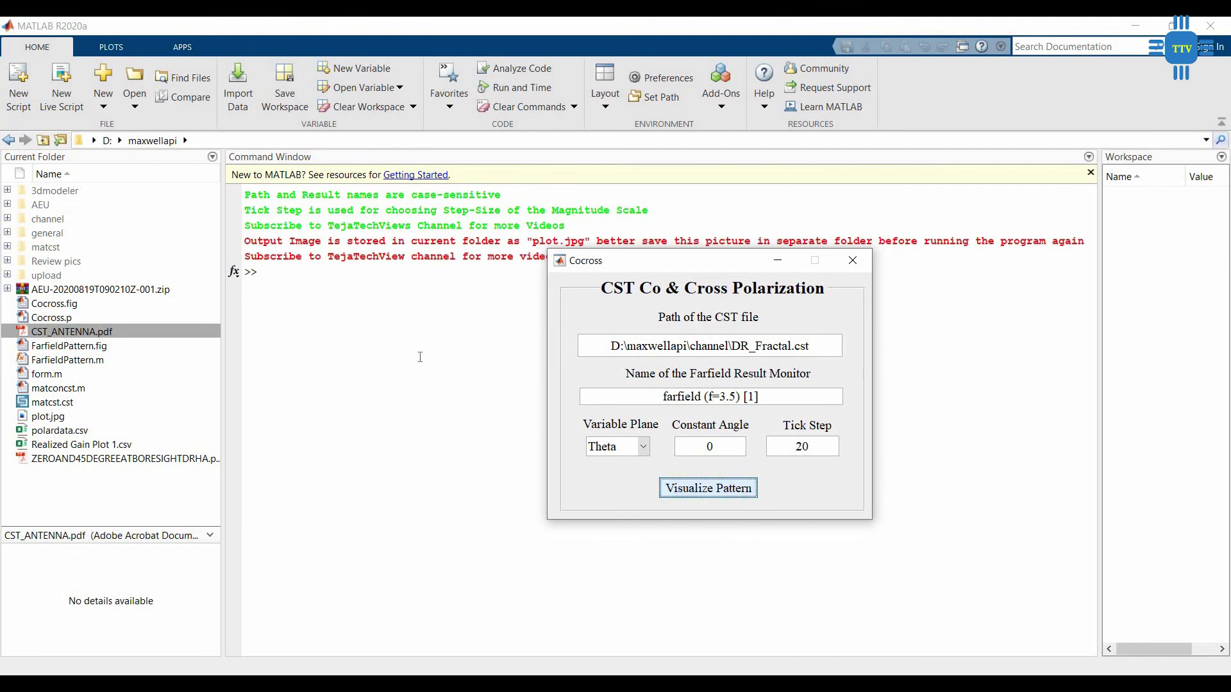
drag(634, 271, 647, 353)
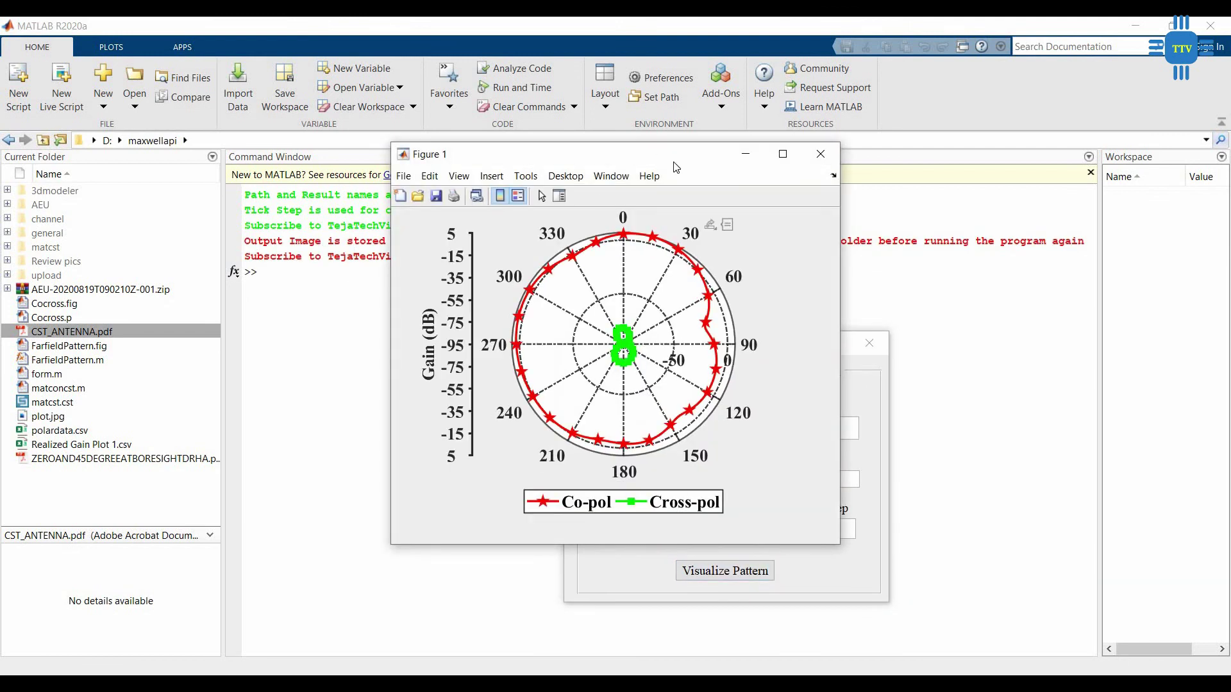
drag(674, 167, 852, 292)
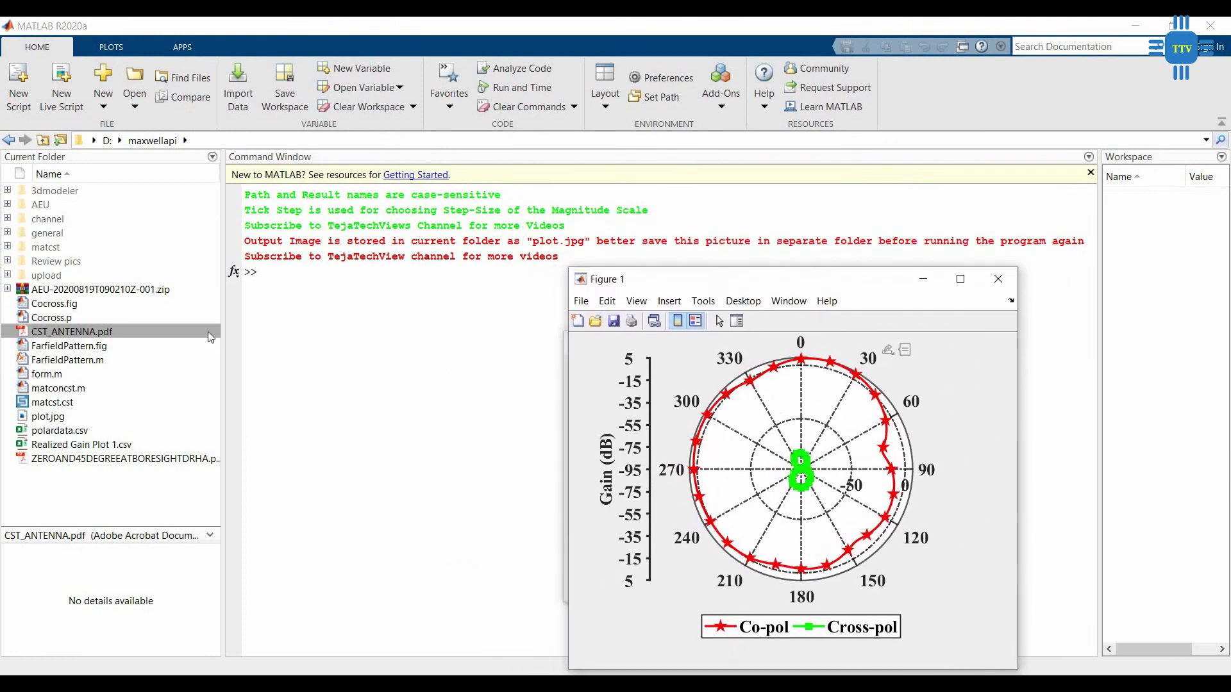
click(50, 417)
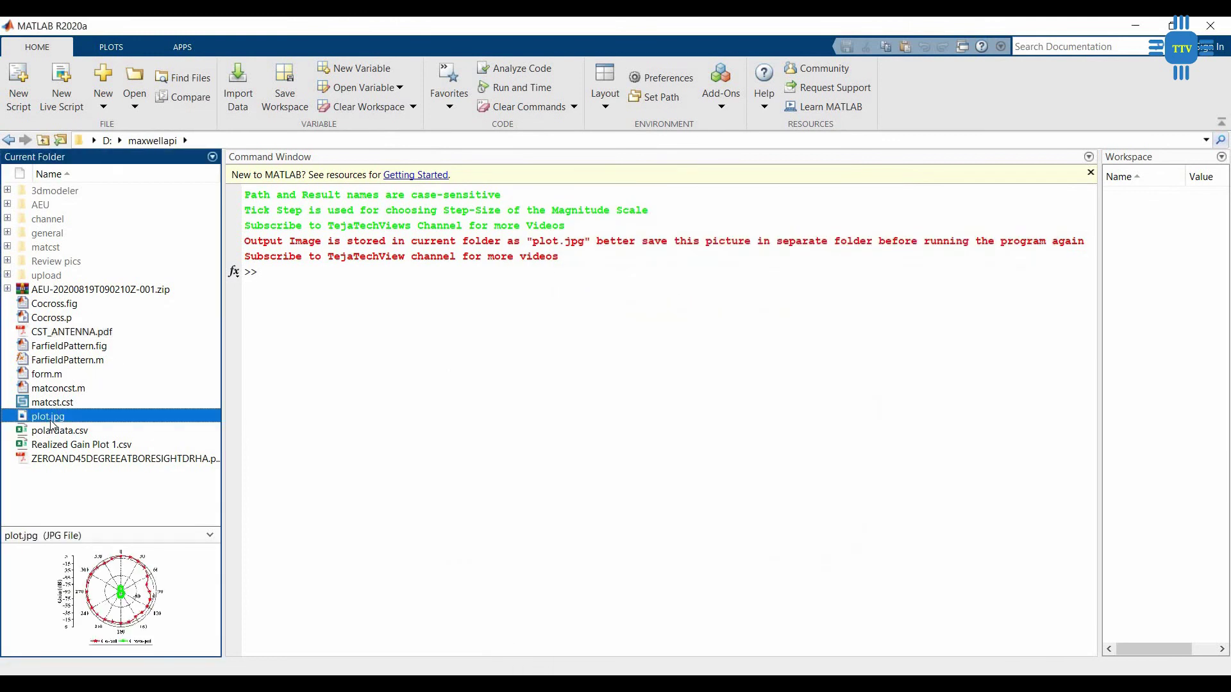
right_click(51, 420)
click(151, 481)
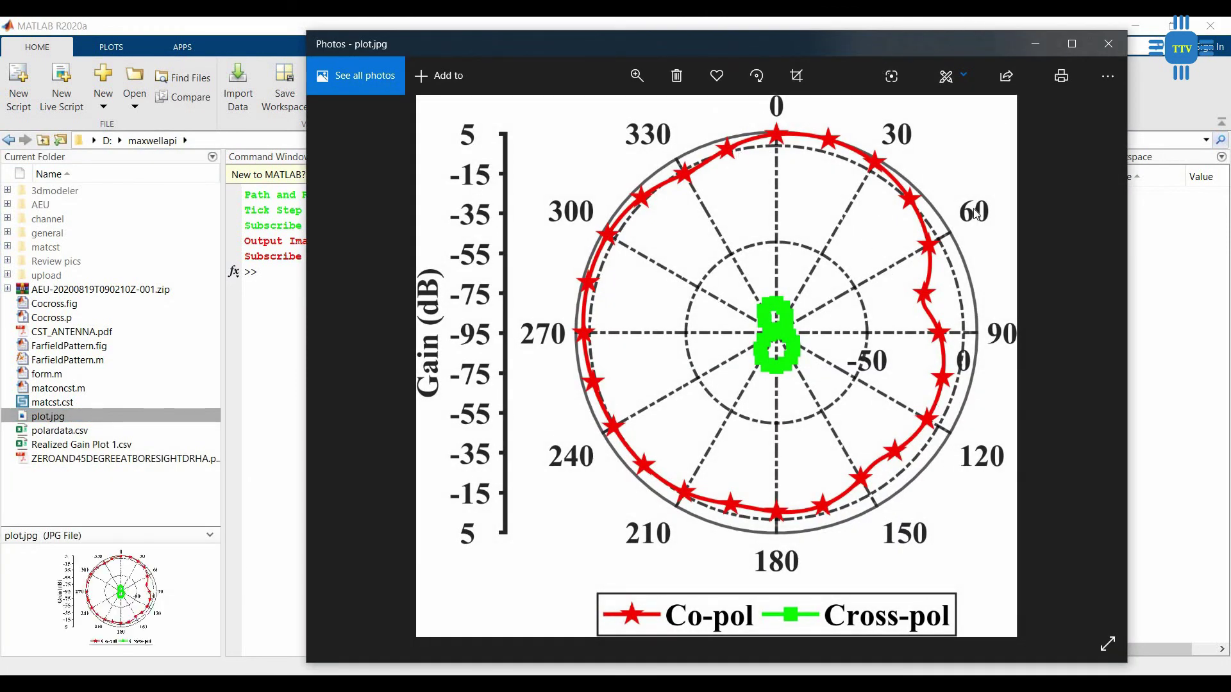
click(1109, 44)
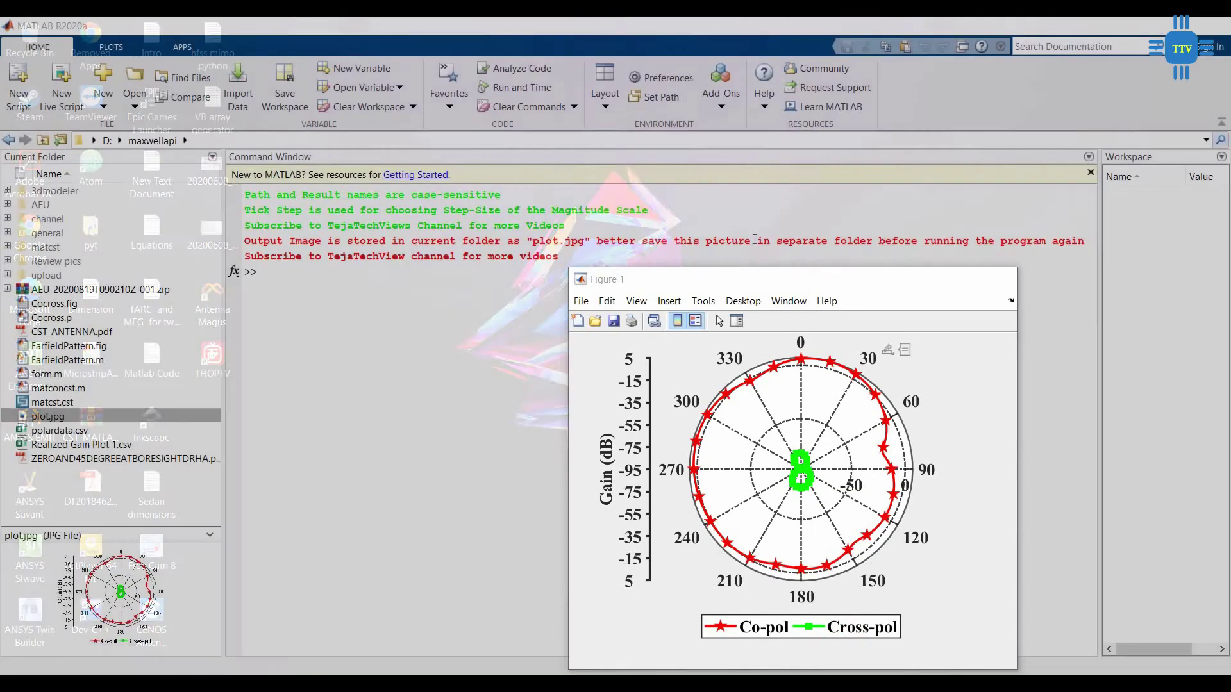
Restore Figure 1 and the Cocross tool, placing Cocross left of the pattern figure
click(839, 620)
drag(781, 282, 820, 132)
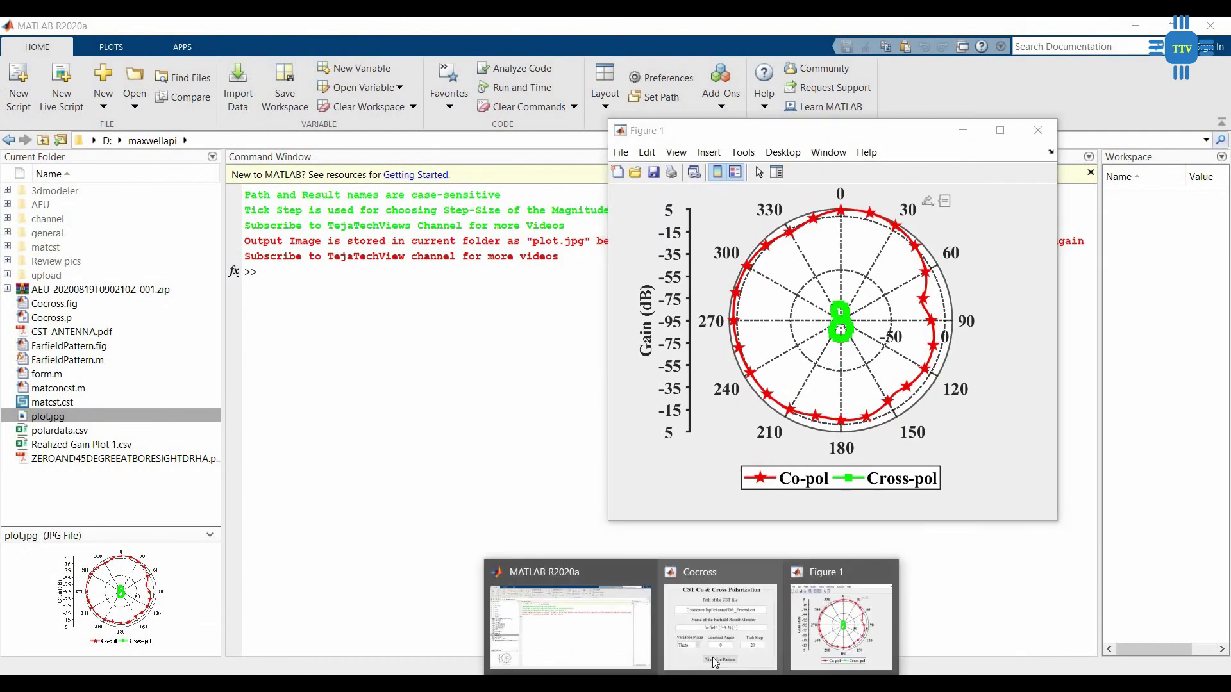
click(713, 656)
drag(750, 347, 459, 273)
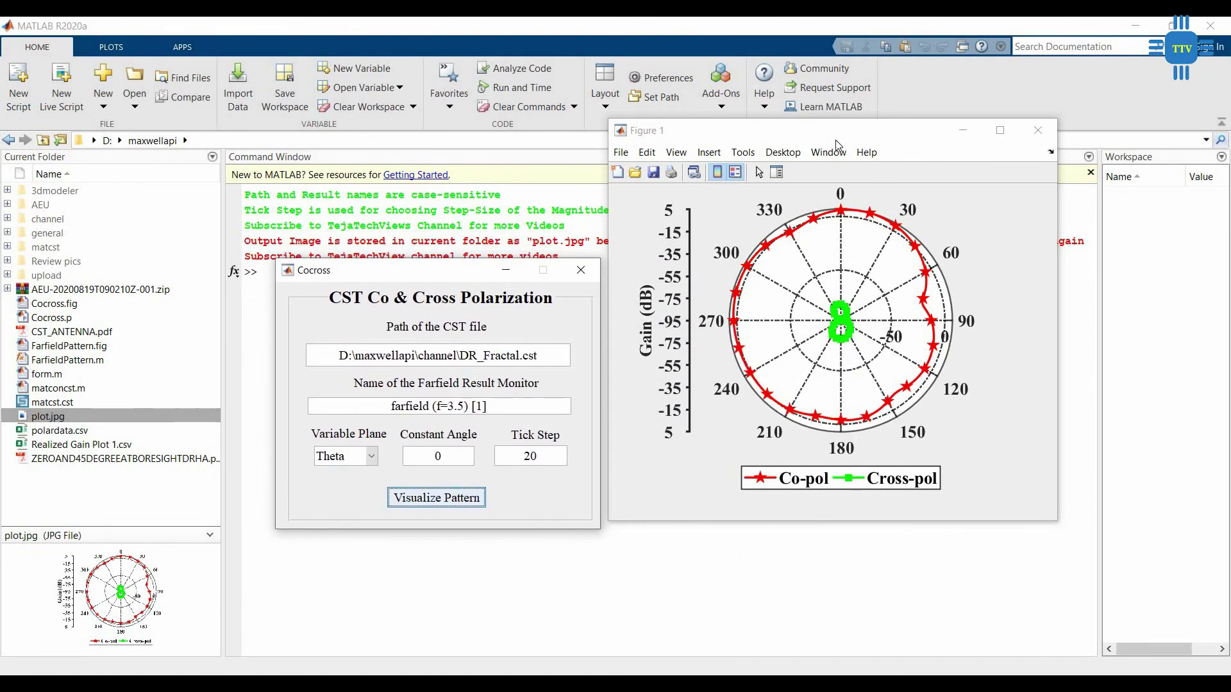
mouse_move(835, 139)
mouse_down()
mouse_move(872, 212)
mouse_move(835, 267)
mouse_up()
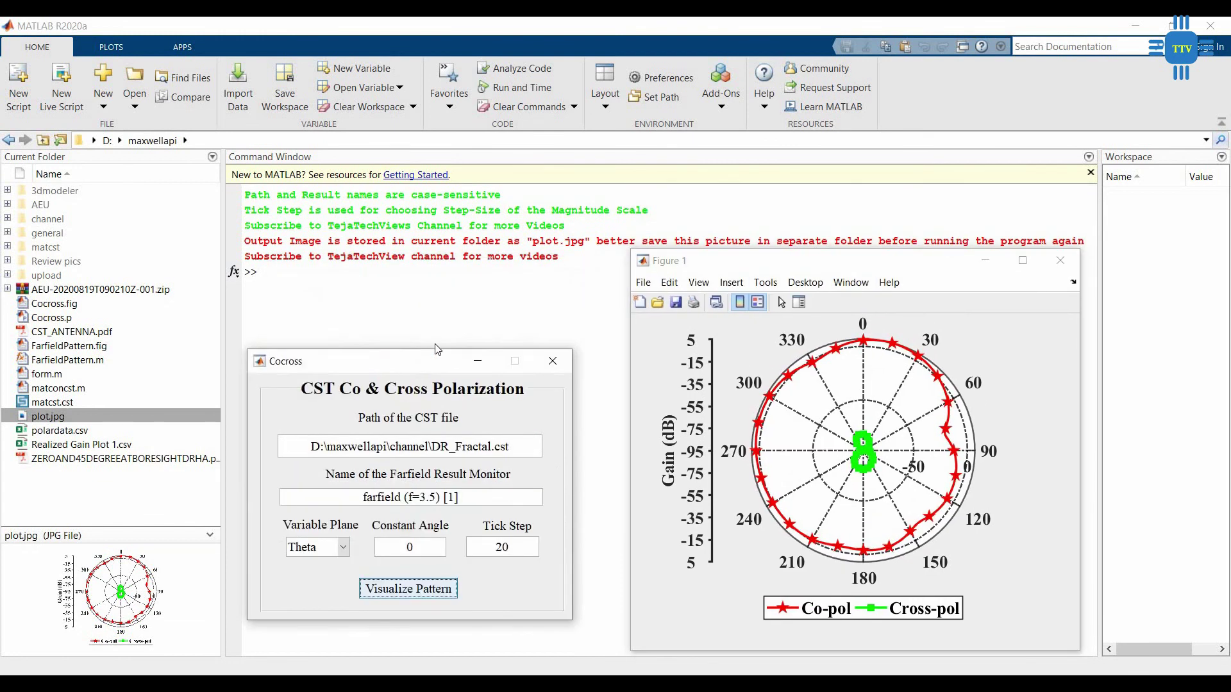
drag(443, 276, 443, 342)
drag(778, 274, 784, 292)
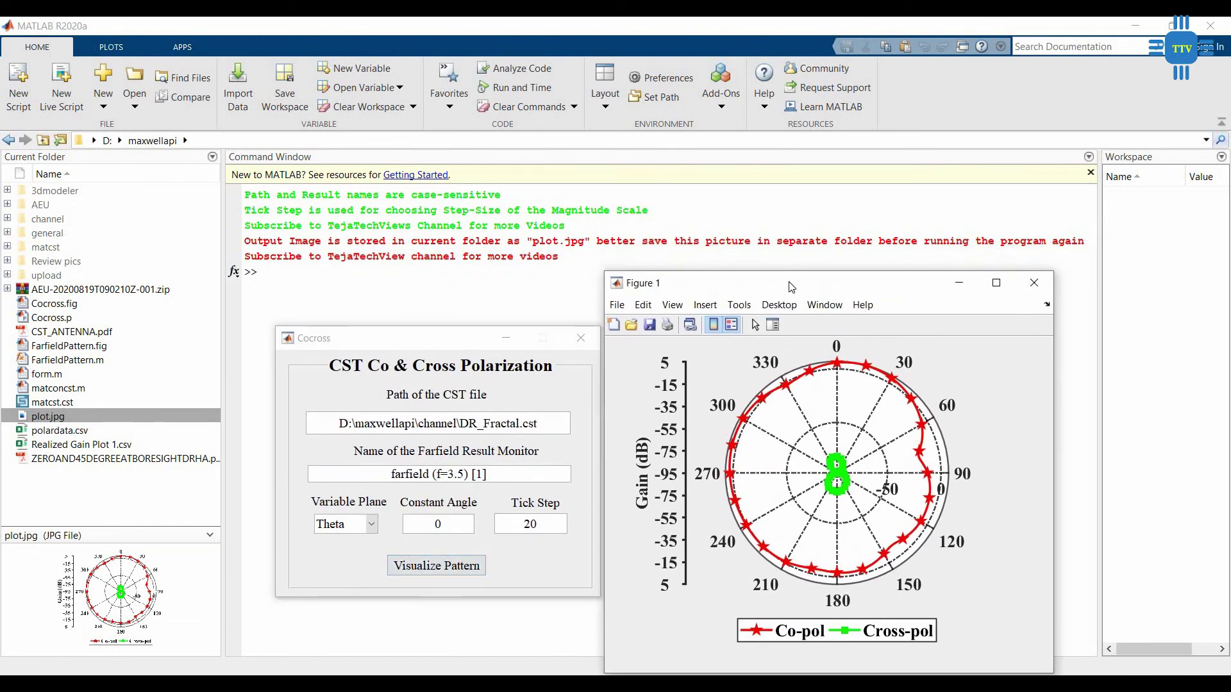